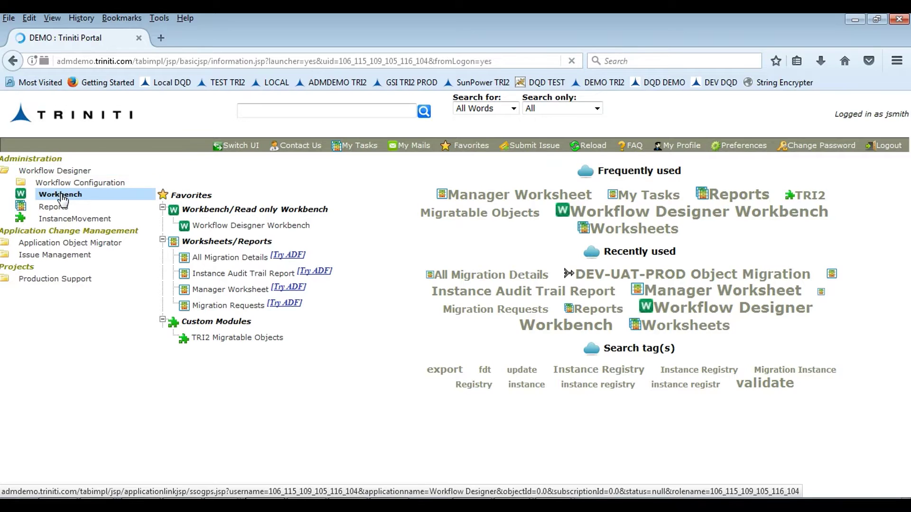
# Query the Production Support application's DEV-UAT-PROD Object Migration workflow in the Workflow Designer workbench to open its diagram.
pyautogui.click(61, 203)
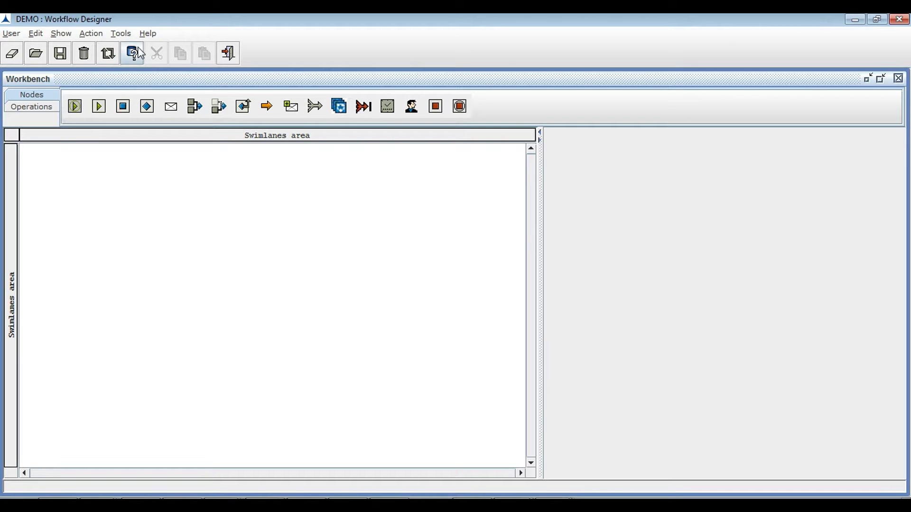
pyautogui.click(134, 53)
pyautogui.click(749, 98)
pyautogui.write('pro')
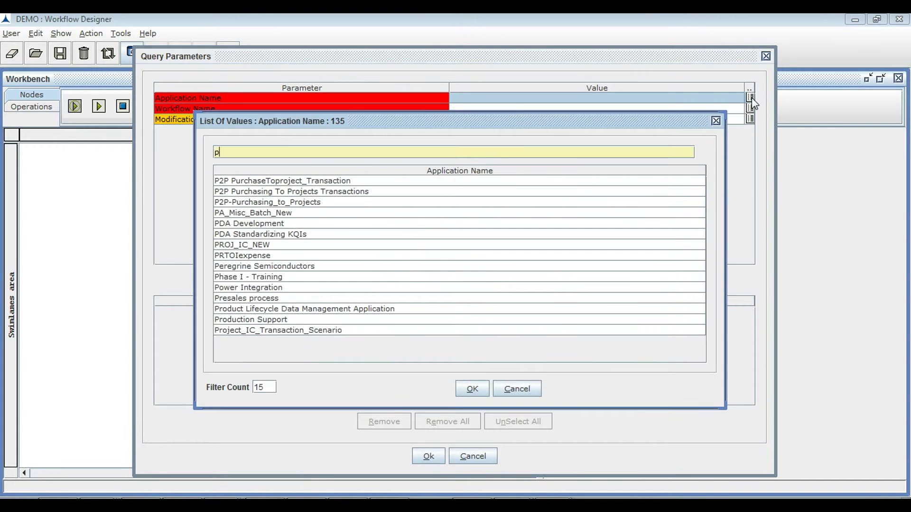
pyautogui.press('Down')
pyautogui.press('Down')
pyautogui.press('Down')
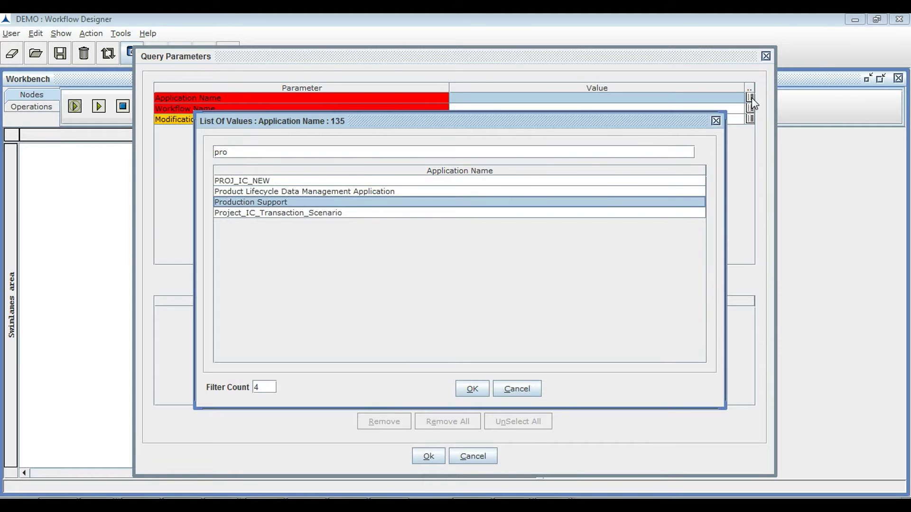
pyautogui.press('Return')
pyautogui.click(750, 109)
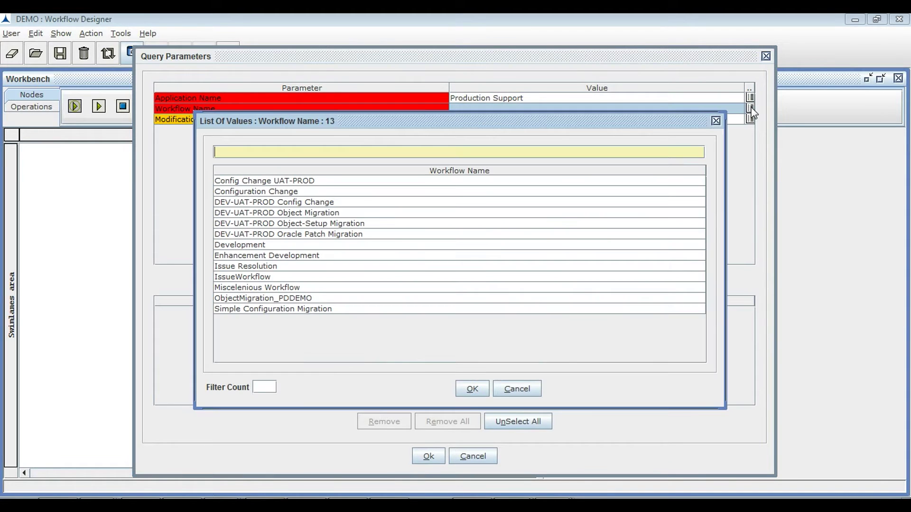
pyautogui.write('dev')
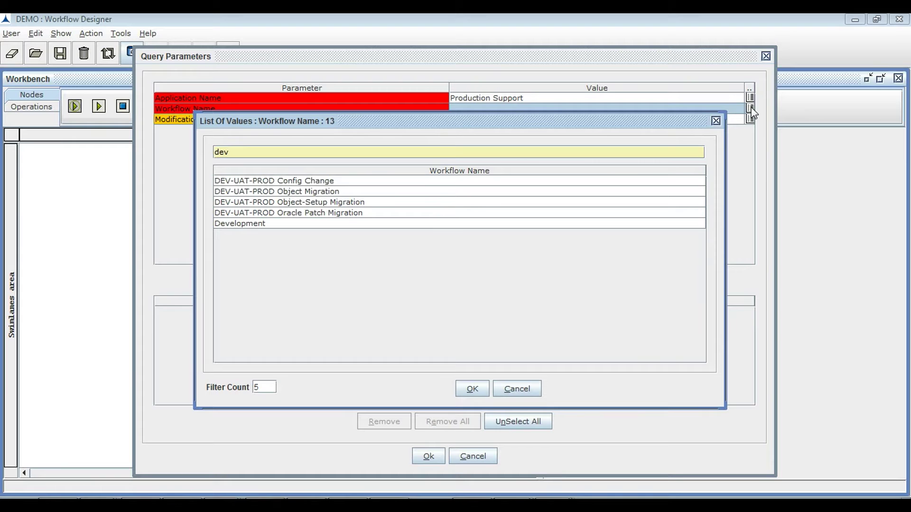
pyautogui.press('Down')
pyautogui.press('Down')
pyautogui.press('Return')
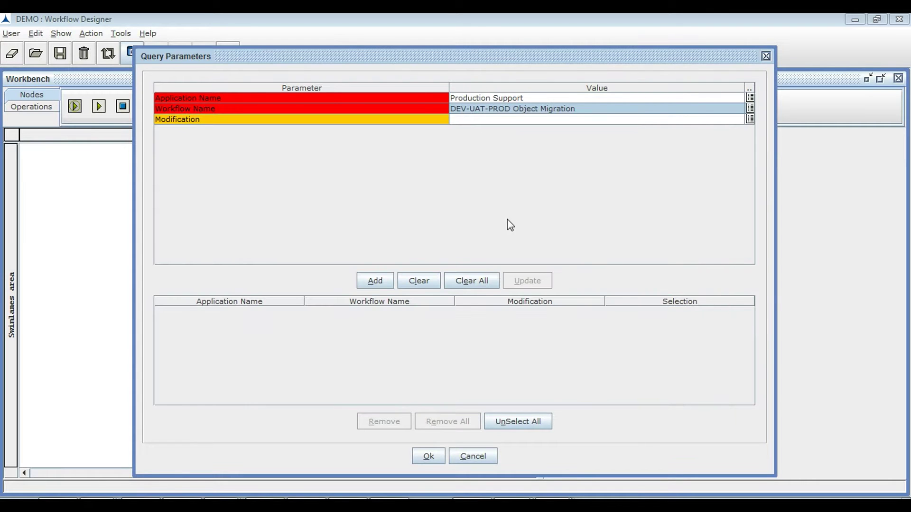
pyautogui.click(373, 281)
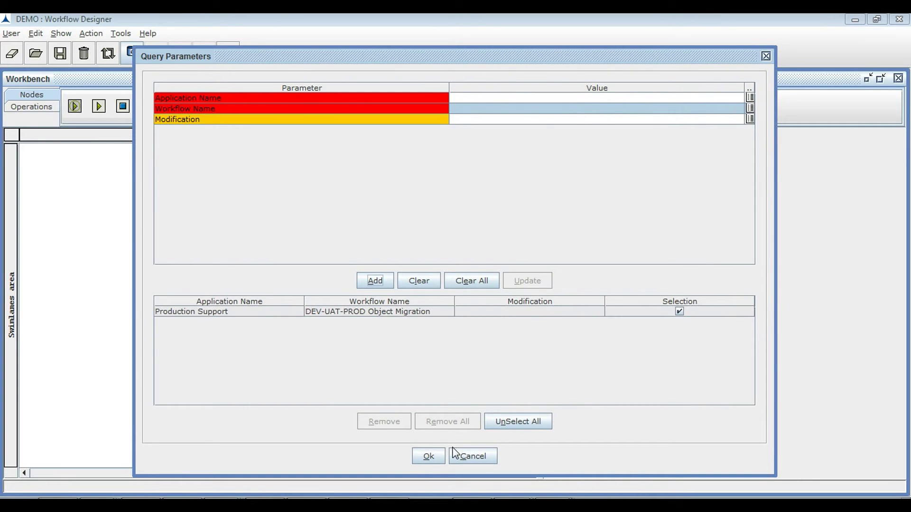
pyautogui.click(429, 457)
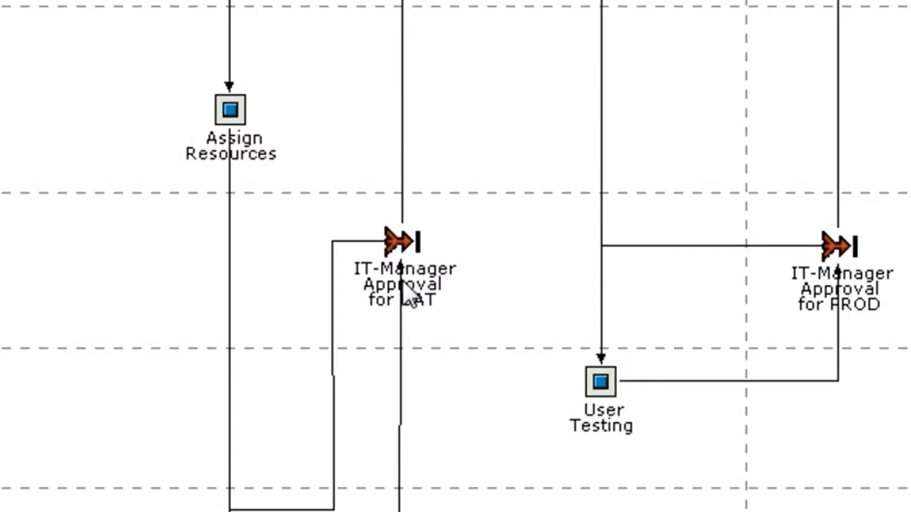
# Scroll the PROJ-UAT-PROD diagram up to show the Auto Migrate to UAT and PROD steps.
pyautogui.scroll(3, 409, 298)
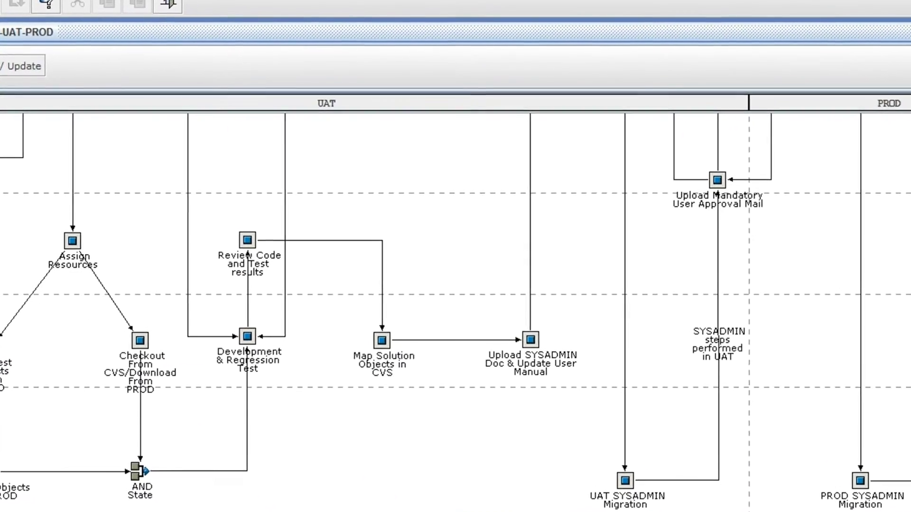
pyautogui.scroll(3, 455, 295)
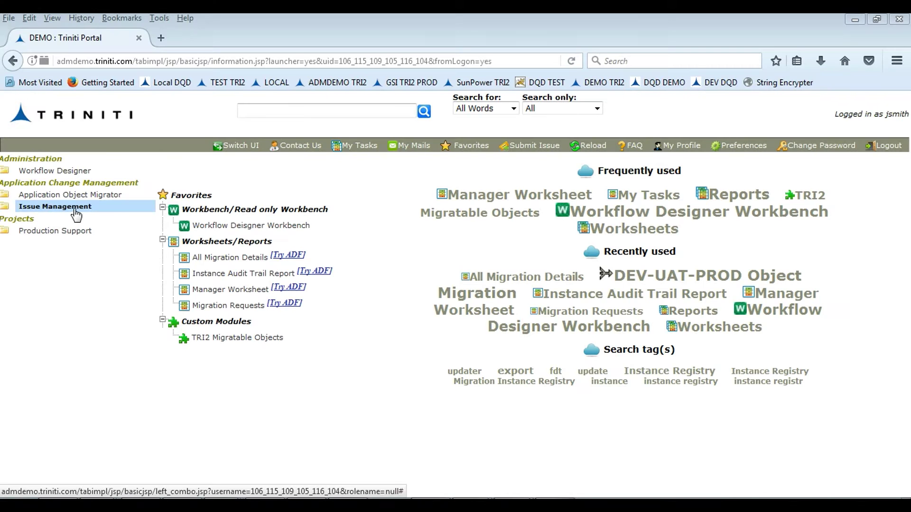
# Open the Issue Management Manager Worksheet loaded with the Production Support conditions.
pyautogui.click(55, 207)
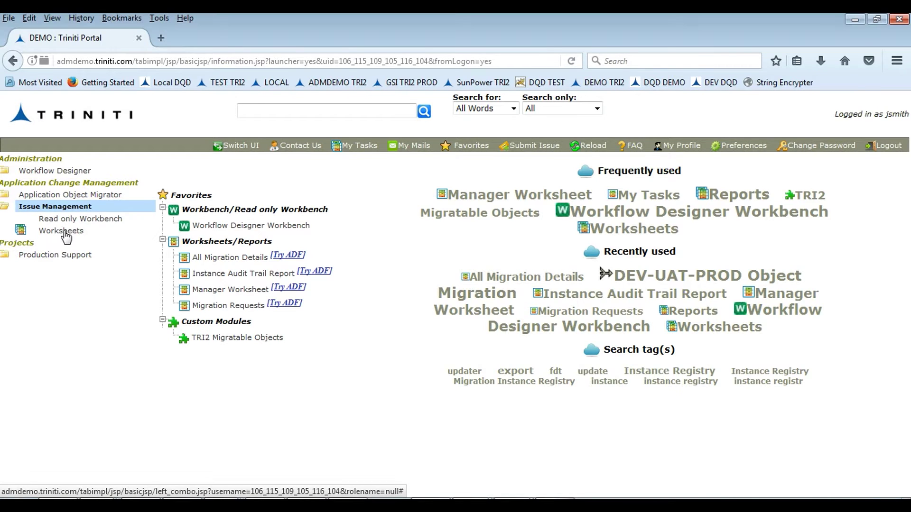
pyautogui.click(60, 230)
pyautogui.click(210, 211)
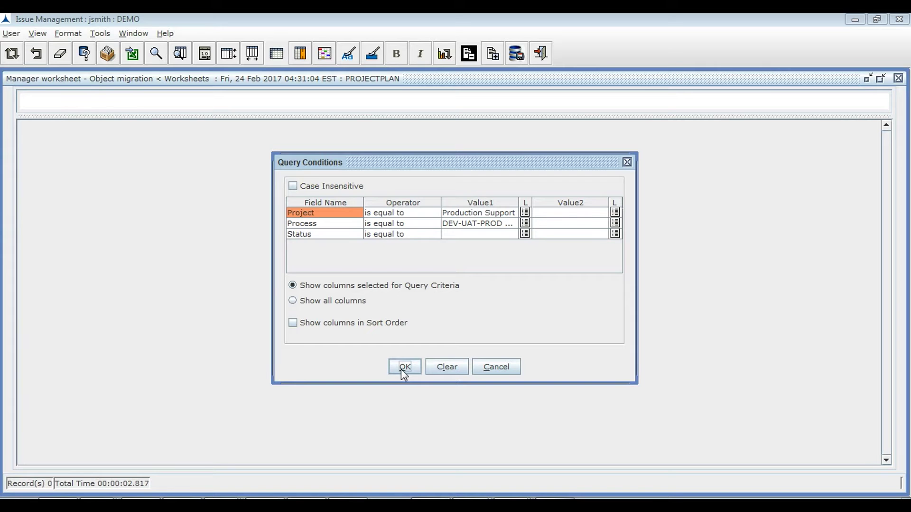
pyautogui.click(401, 368)
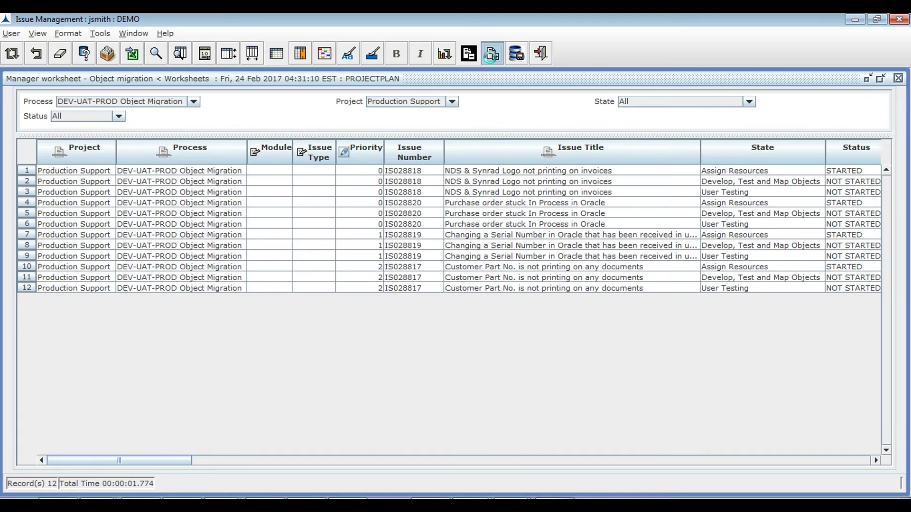
# Add a priority 1 issue titled 'Service contract to AR Invoice Process' and save it.
pyautogui.click(493, 54)
pyautogui.click(371, 298)
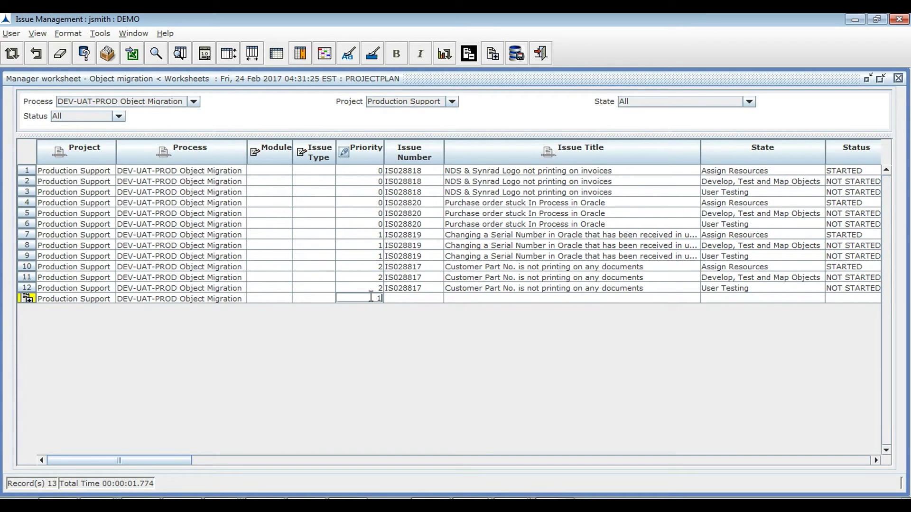
pyautogui.click(479, 299)
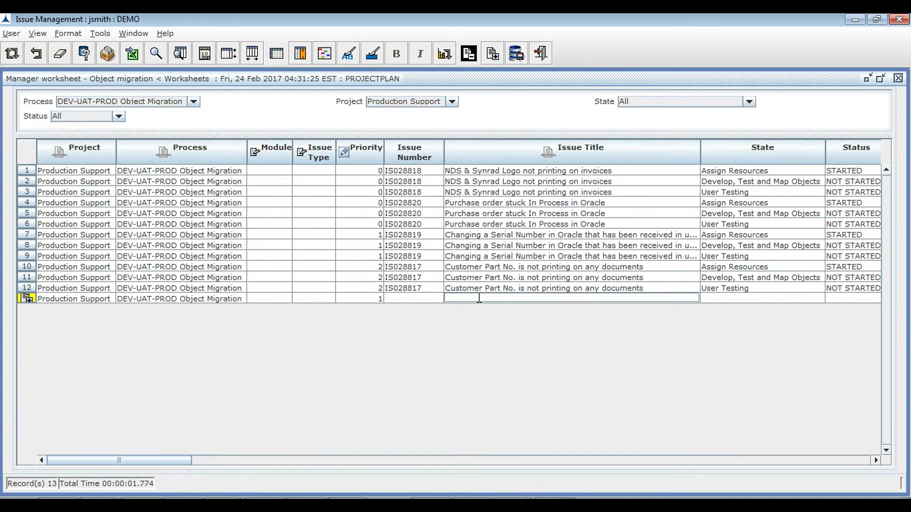
pyautogui.write('Service contract to AR Invoice Process')
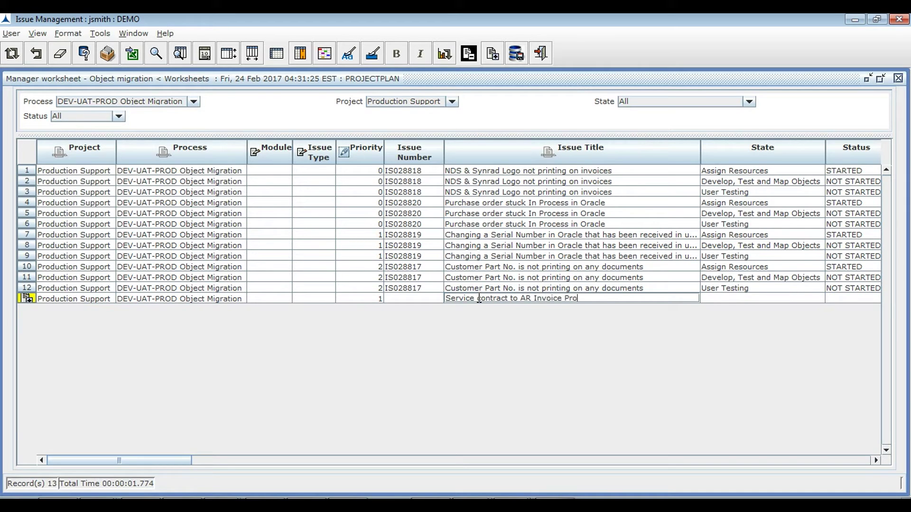
pyautogui.click(517, 54)
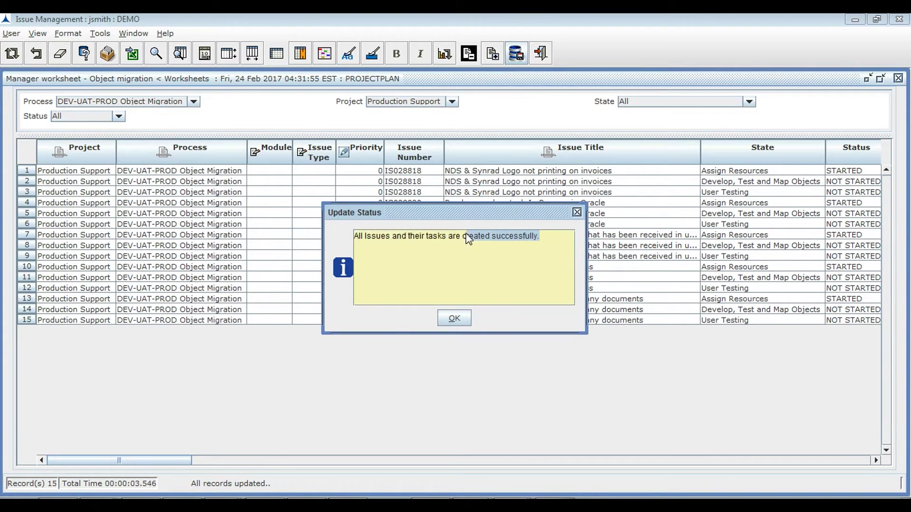
pyautogui.click(454, 318)
# Filter the task list to issue IS028825 and select its task states, including STARTED.
pyautogui.click(459, 116)
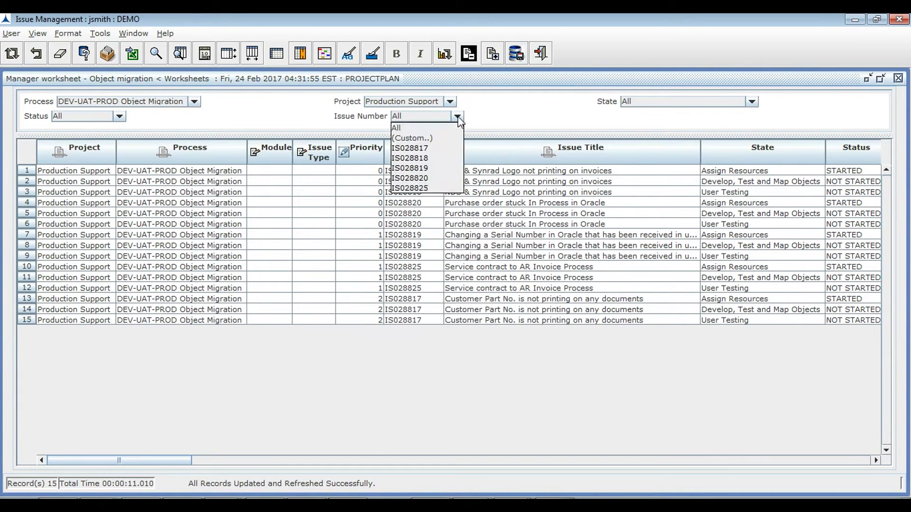
pyautogui.click(417, 189)
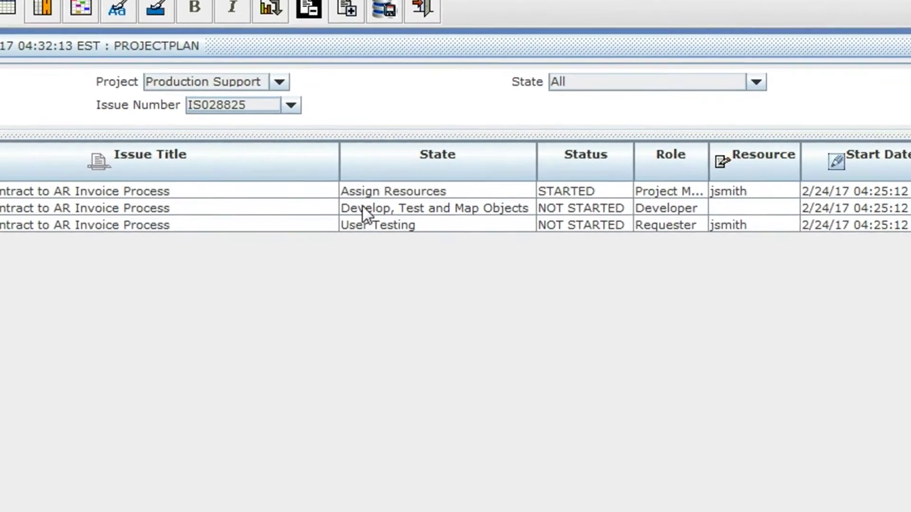
pyautogui.moveTo(470, 177); pyautogui.dragTo(469, 198)
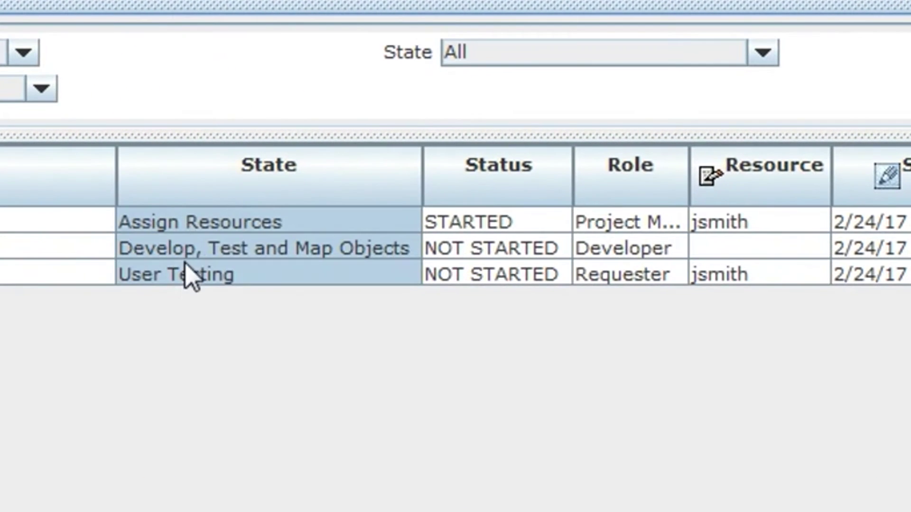
pyautogui.click(455, 221)
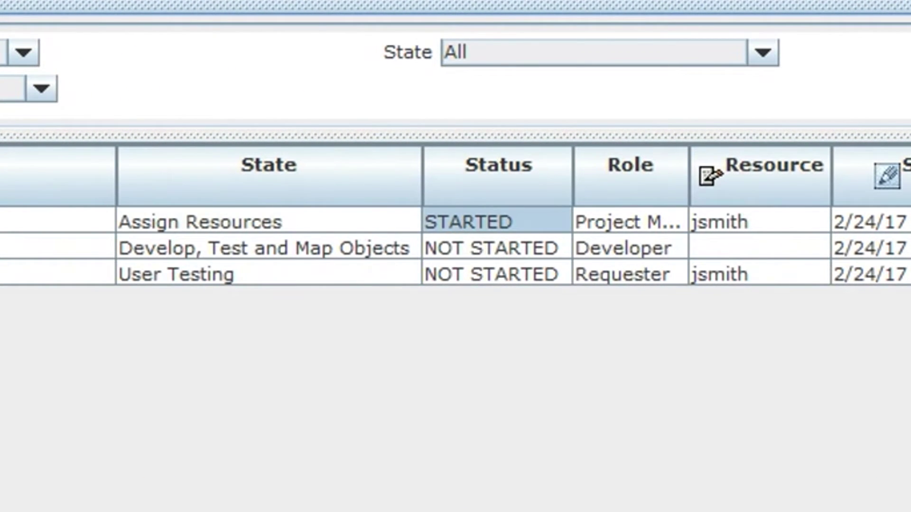
# Set the Assign Resources task's Duration and Days Remaining to 0.0125.
pyautogui.hscroll(10, 455, 247)
pyautogui.click(381, 233)
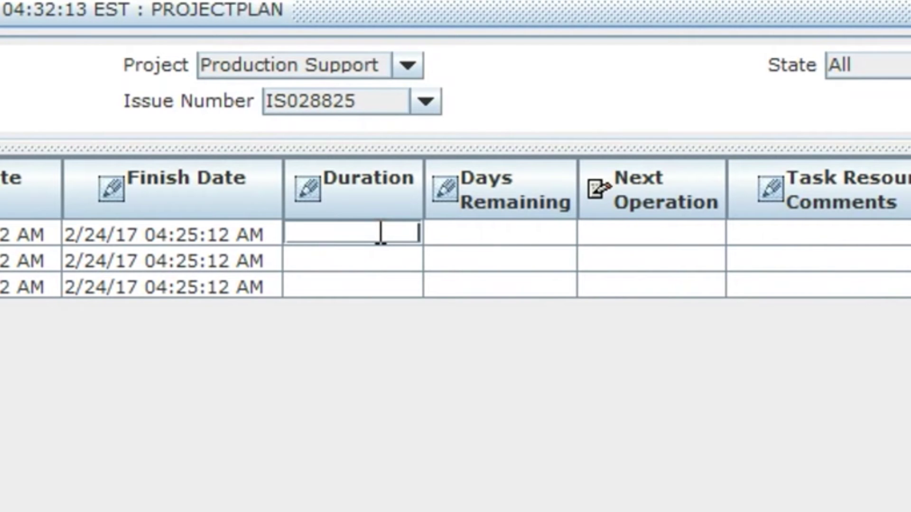
pyautogui.write('0.0125')
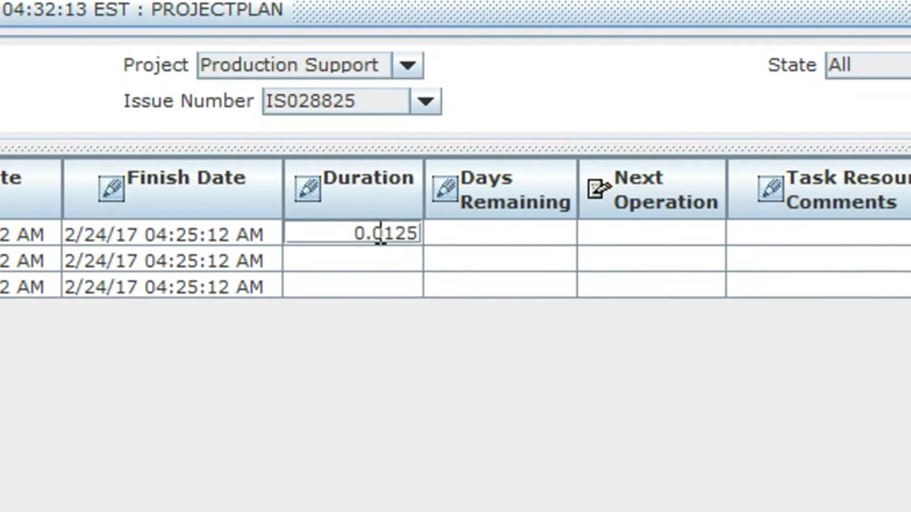
pyautogui.click(470, 232)
pyautogui.write('0.0125')
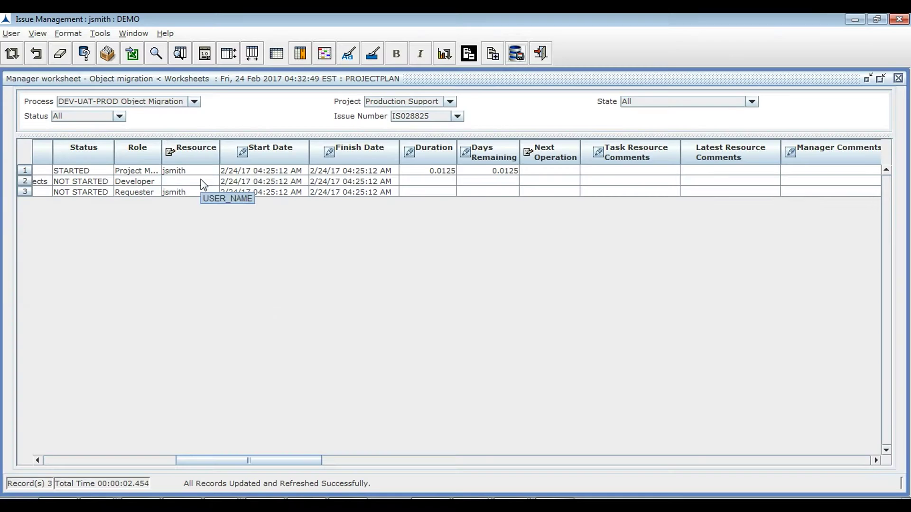
# Assign the developer matching 'ks', set the manager task's remaining days to 0, and comment 'Assigned Resource'.
pyautogui.click(200, 180)
pyautogui.write('ks')
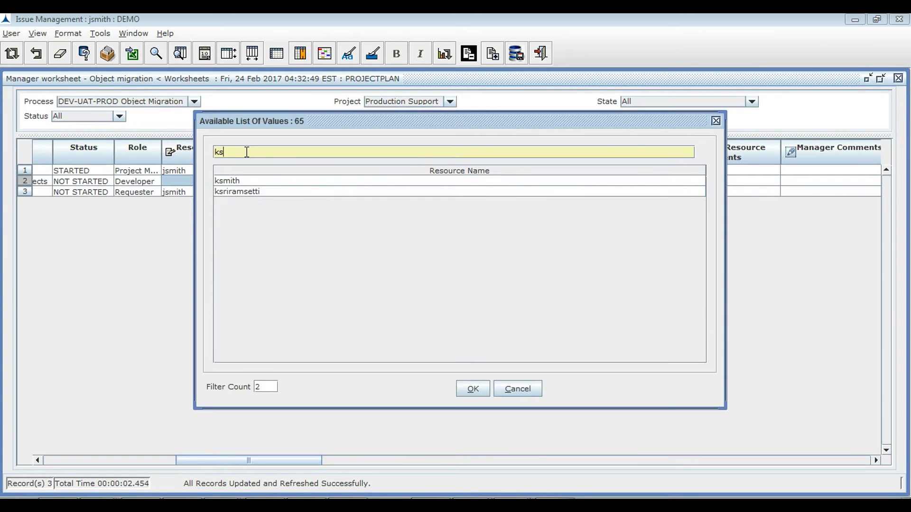
pyautogui.press('Return')
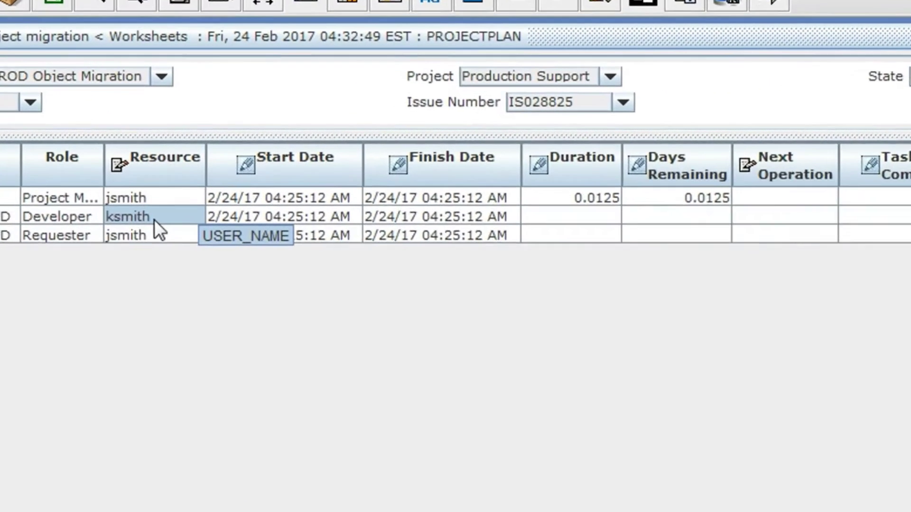
pyautogui.click(517, 172)
pyautogui.write('0')
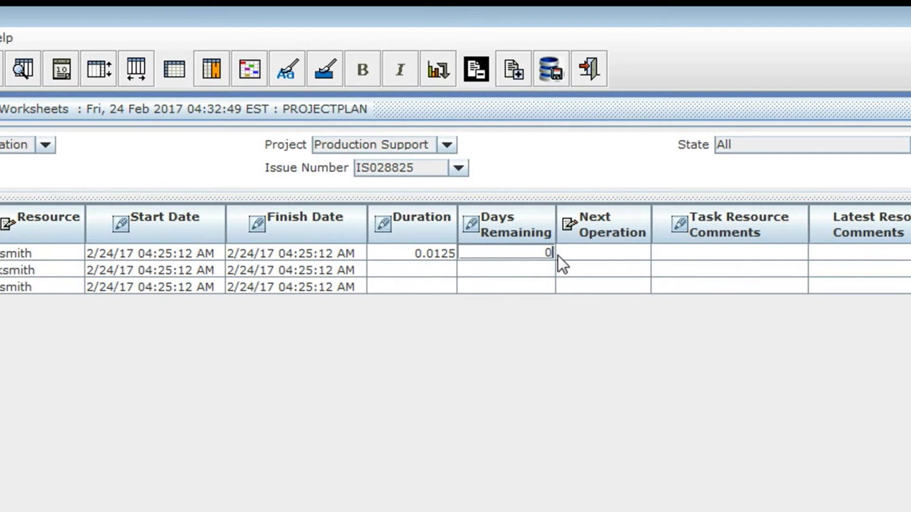
pyautogui.click(682, 255)
pyautogui.write('Assigned Resour')
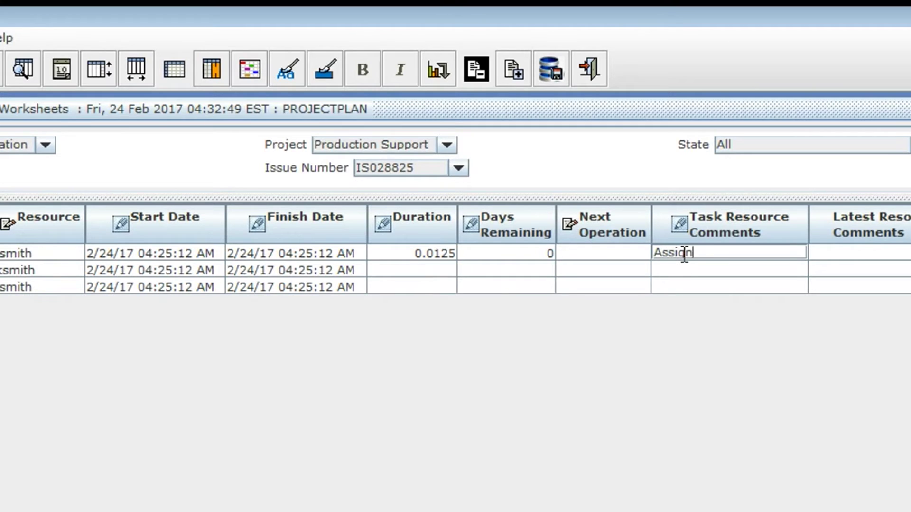
pyautogui.write('ce')
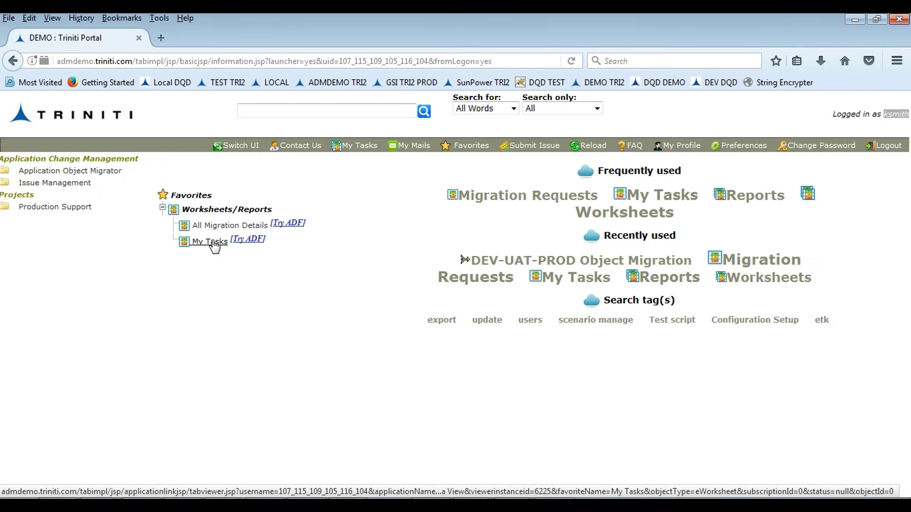
# In My Tasks, set the Develop, Test and Map Objects task's duration to 3.
pyautogui.click(215, 242)
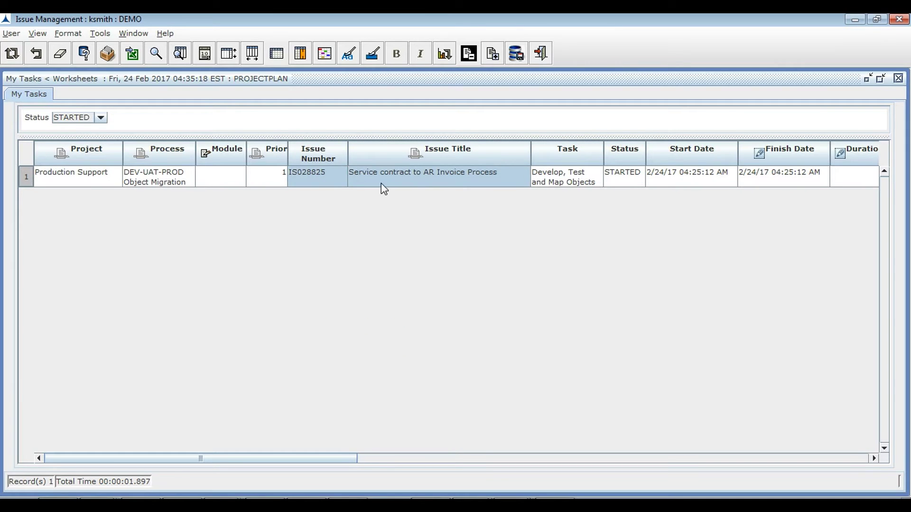
pyautogui.moveTo(309, 459); pyautogui.dragTo(438, 459)
pyautogui.click(524, 175)
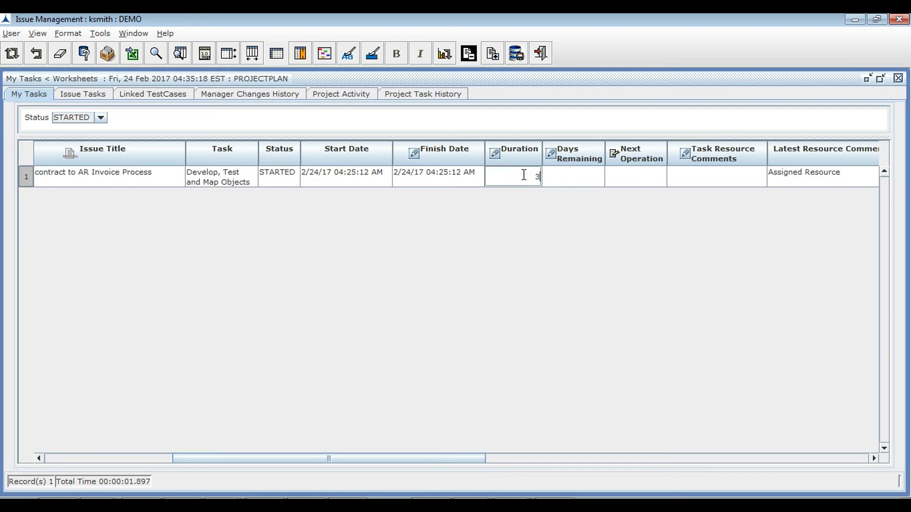
pyautogui.click(573, 178)
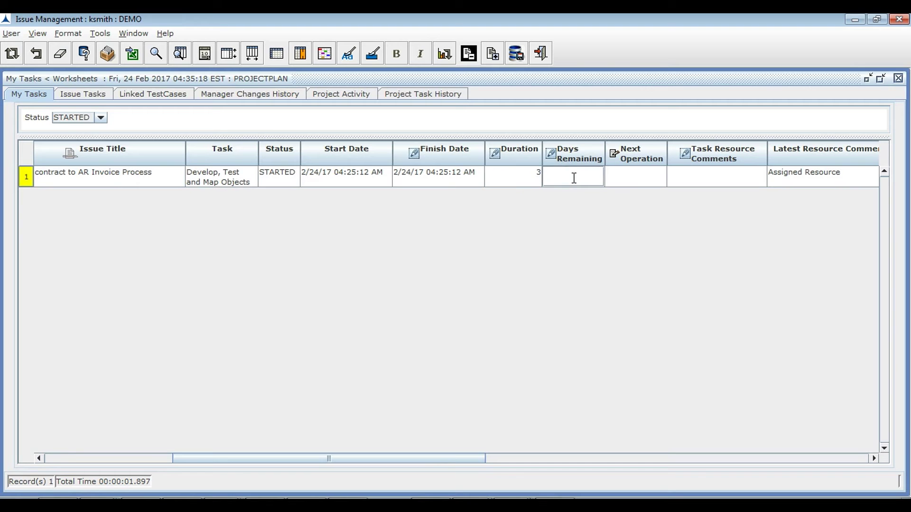
# Save the task changes and commit AR Demo Objects to SVN with comment 'IS028825 Service contract to AR Invoice Process'.
pyautogui.click(517, 53)
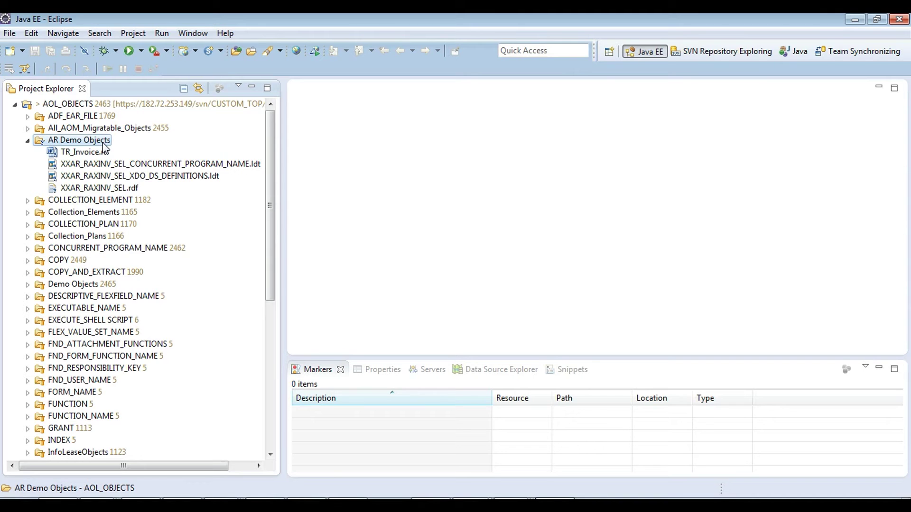
pyautogui.rightClick(104, 144)
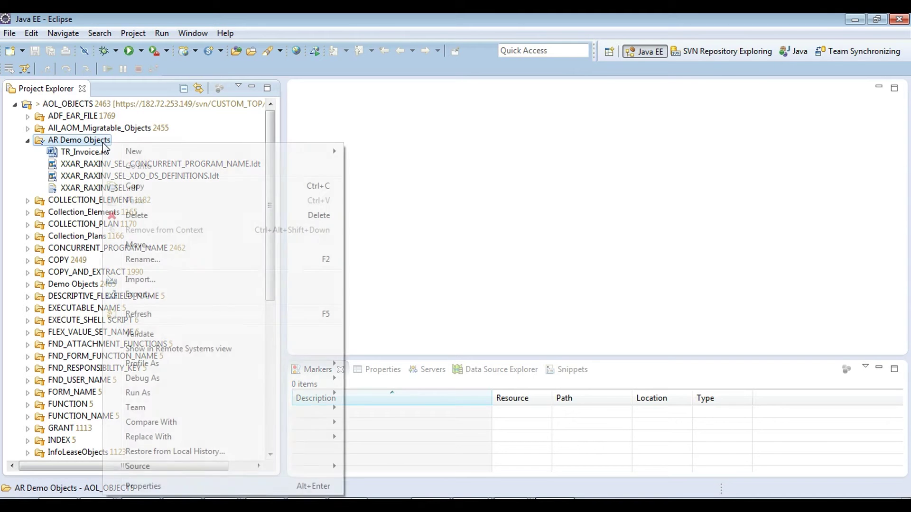
pyautogui.moveTo(157, 414)
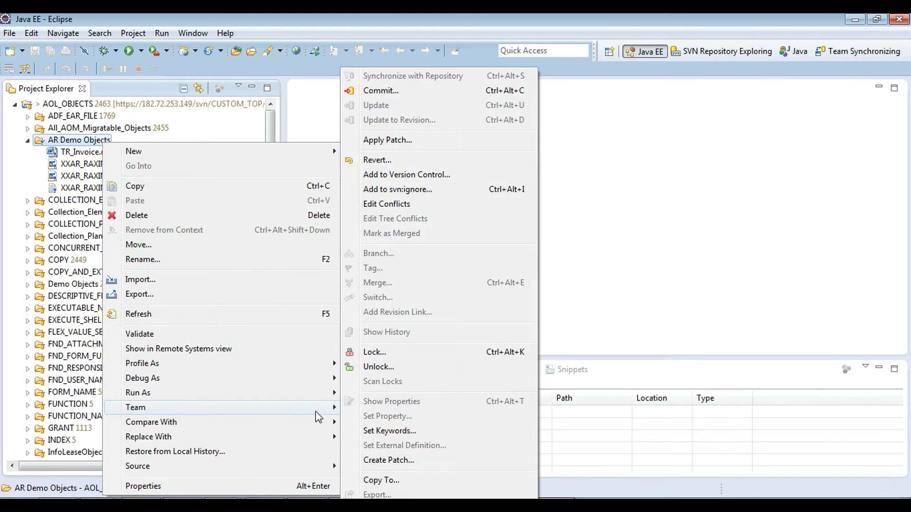
pyautogui.click(392, 92)
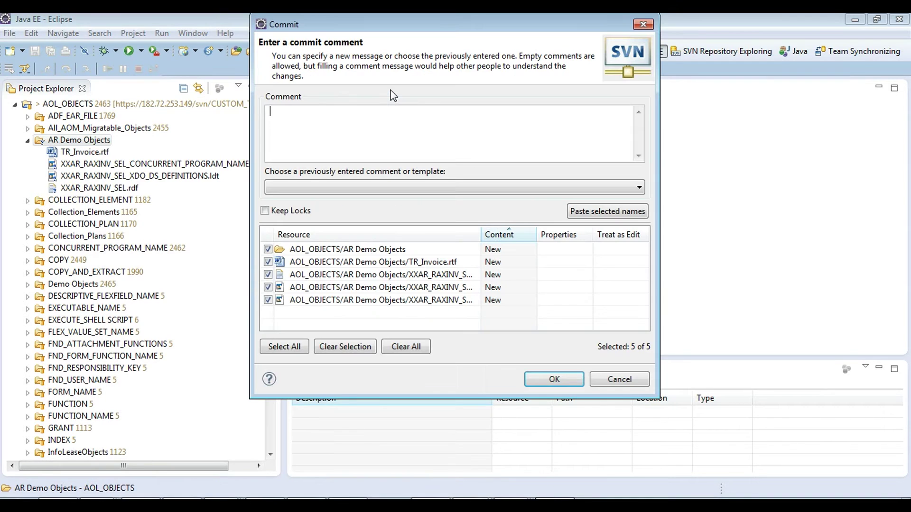
pyautogui.write('IS028825 Service contract to AR Invoice Process')
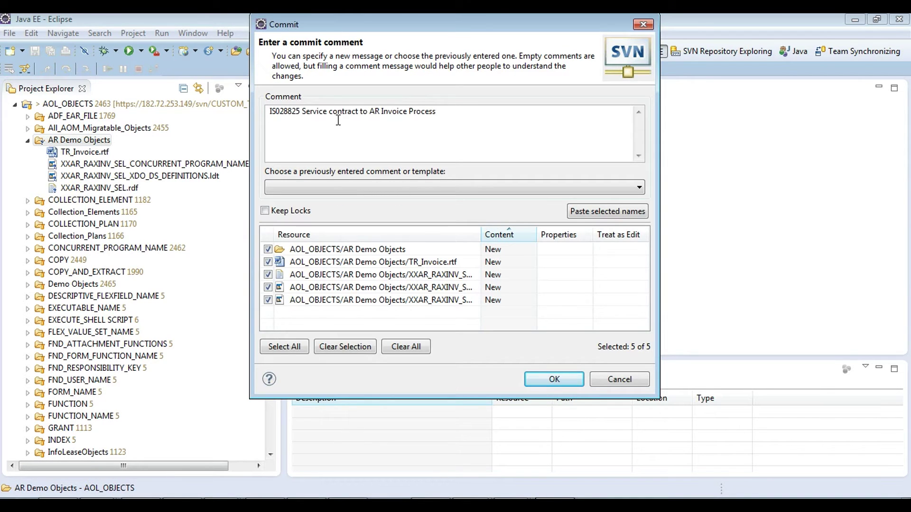
pyautogui.click(554, 381)
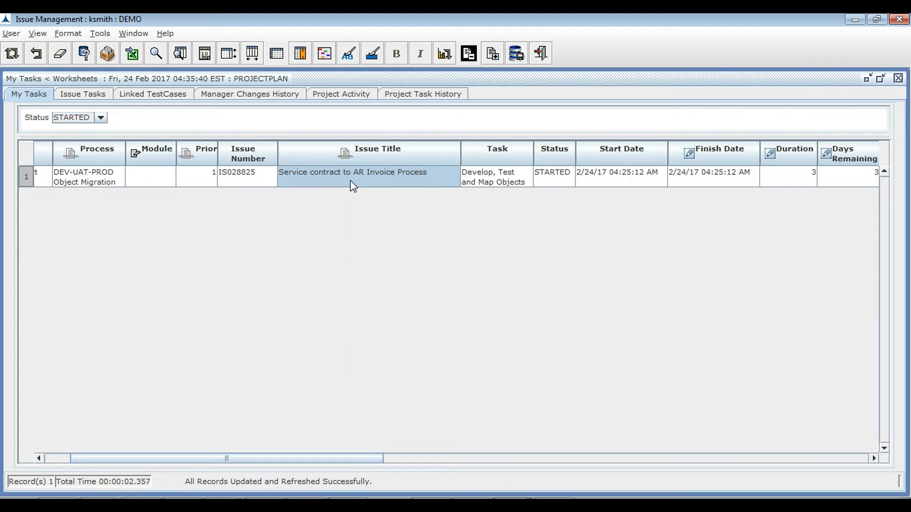
# Open IS028825's solution details, enter the Root Cause, and set Solution Provided to 'Provided the same'.
pyautogui.rightClick(350, 183)
pyautogui.click(407, 369)
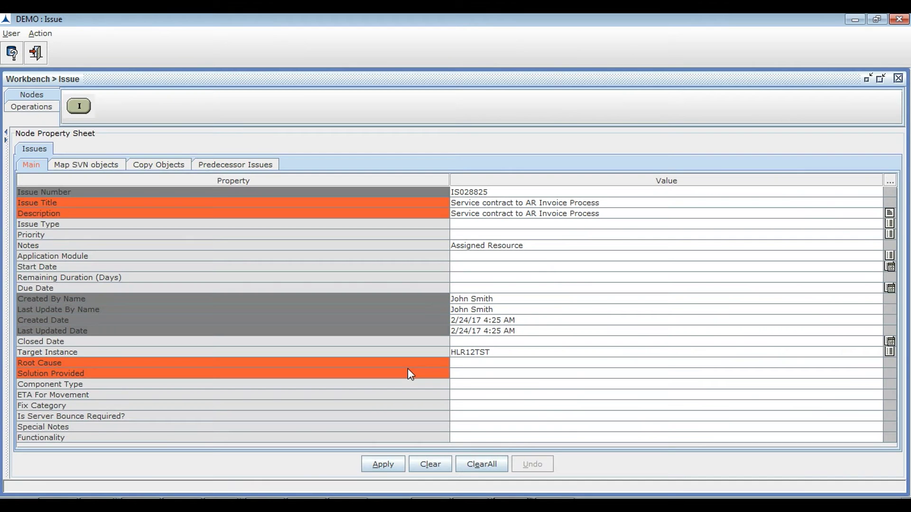
pyautogui.click(473, 363)
pyautogui.write('Service dontract for AR Invoice process is not available for the target ')
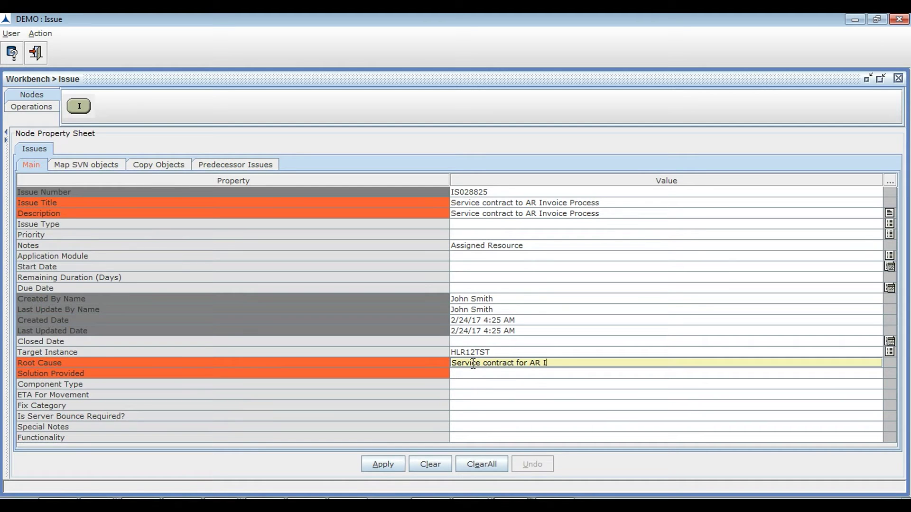
pyautogui.write('contract')
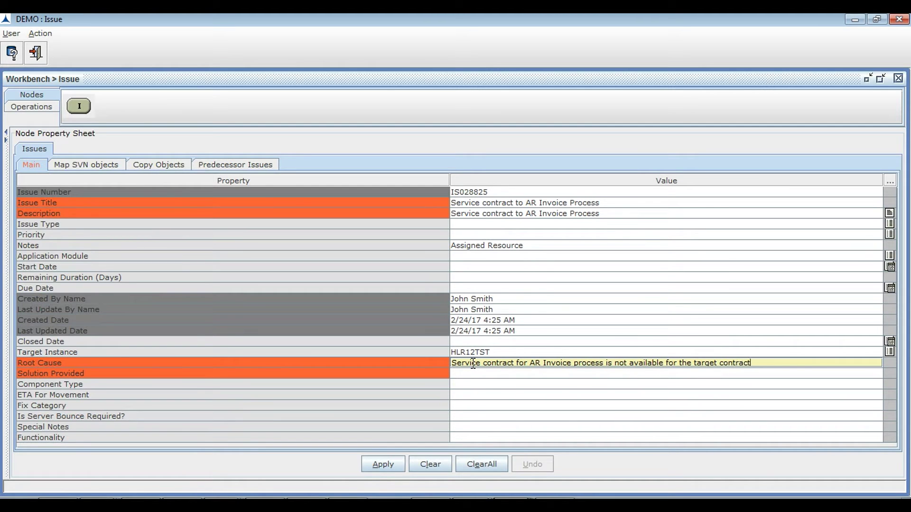
pyautogui.write('ual document type')
pyautogui.click(468, 375)
pyautogui.write('Provided the same')
pyautogui.press('Return')
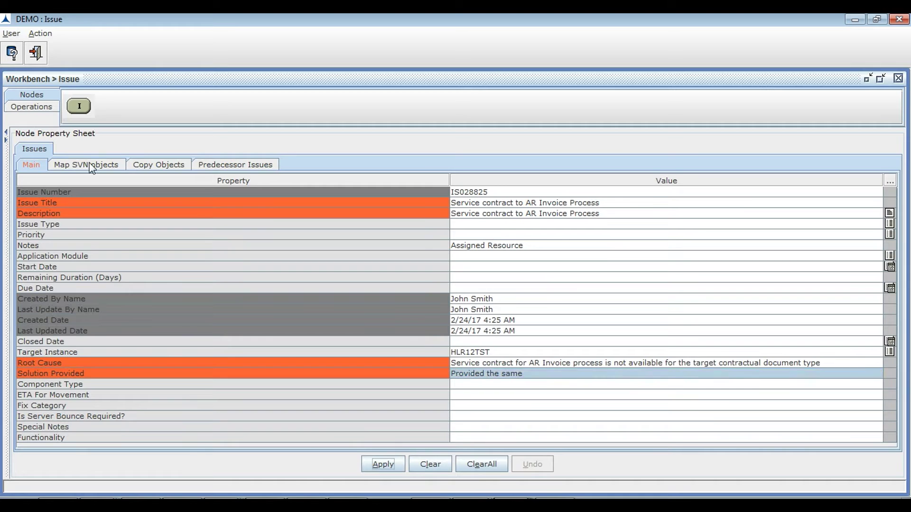
# Select the four AR Demo Objects files under 12.0.0 > AOL_OBJECTS in SVN and map them to IS028825.
pyautogui.click(91, 166)
pyautogui.click(172, 211)
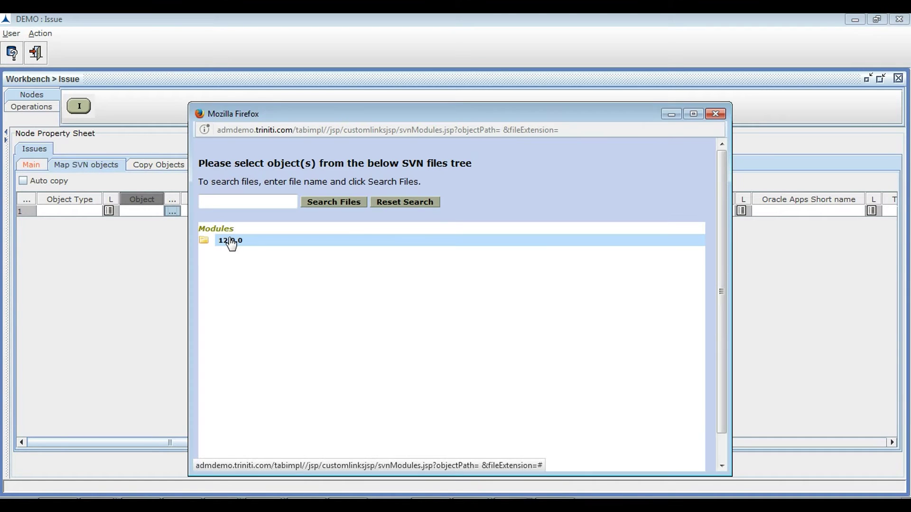
pyautogui.click(231, 241)
pyautogui.click(261, 253)
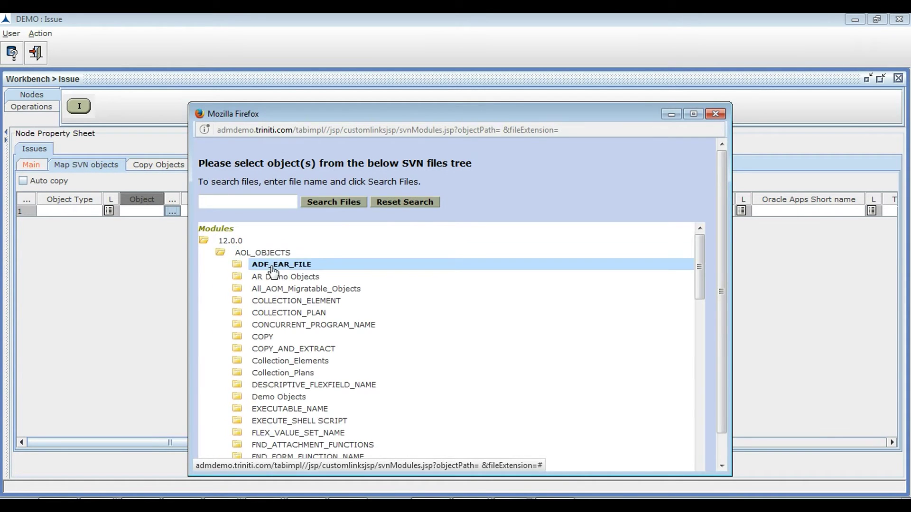
pyautogui.click(278, 277)
pyautogui.click(289, 313)
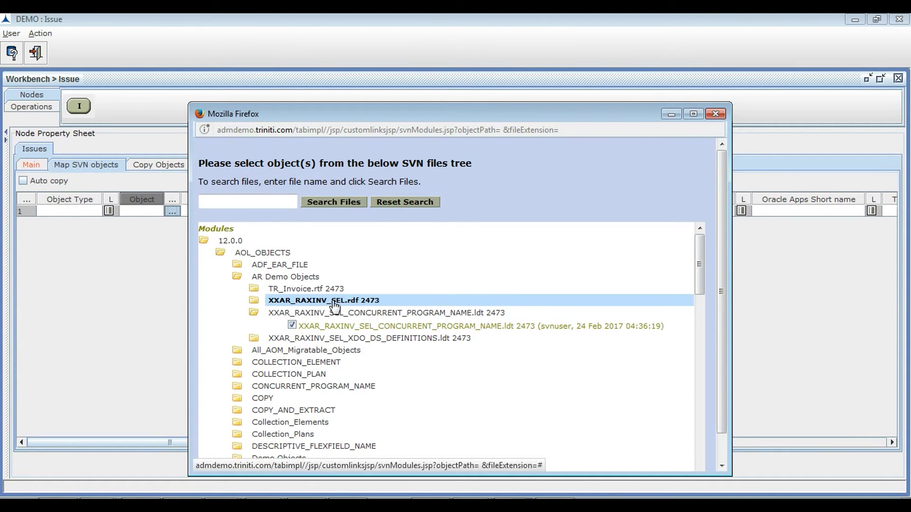
pyautogui.click(309, 302)
pyautogui.click(295, 352)
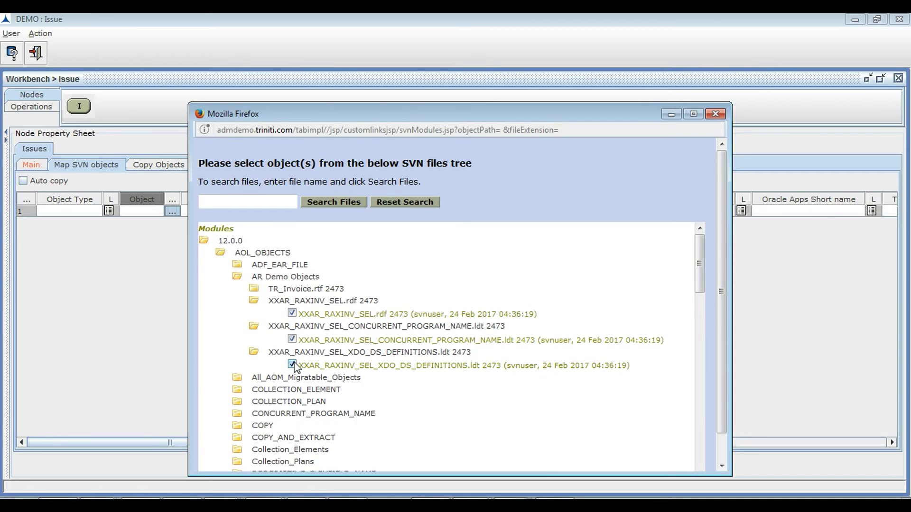
pyautogui.click(306, 289)
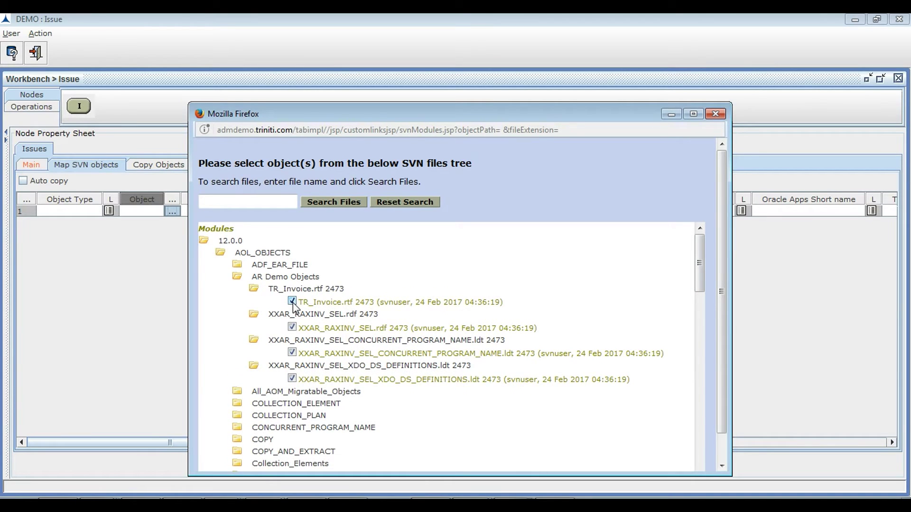
pyautogui.scroll(-1, 380, 380)
pyautogui.click(467, 461)
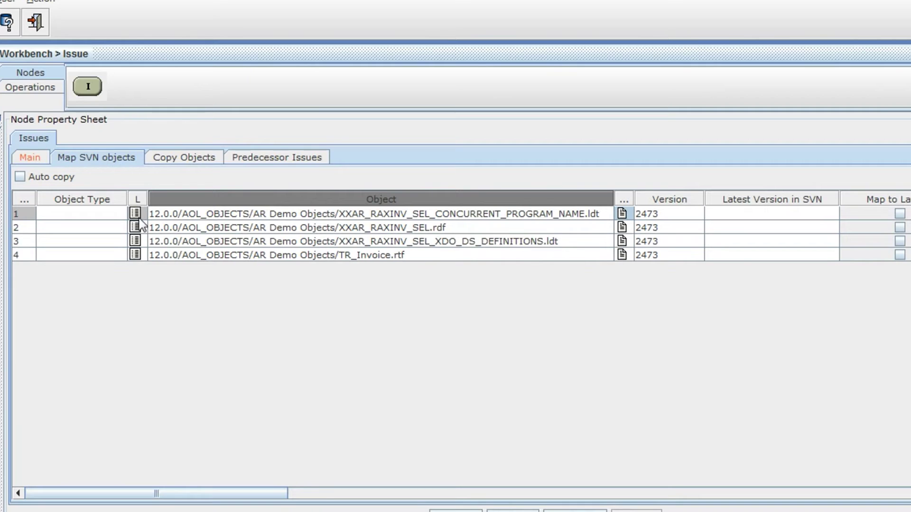
# Set rows 1–3 object types to Concurrent Programs, Oracle Reports and XDO_DS_DEFINITIONS.
pyautogui.click(136, 215)
pyautogui.write('c')
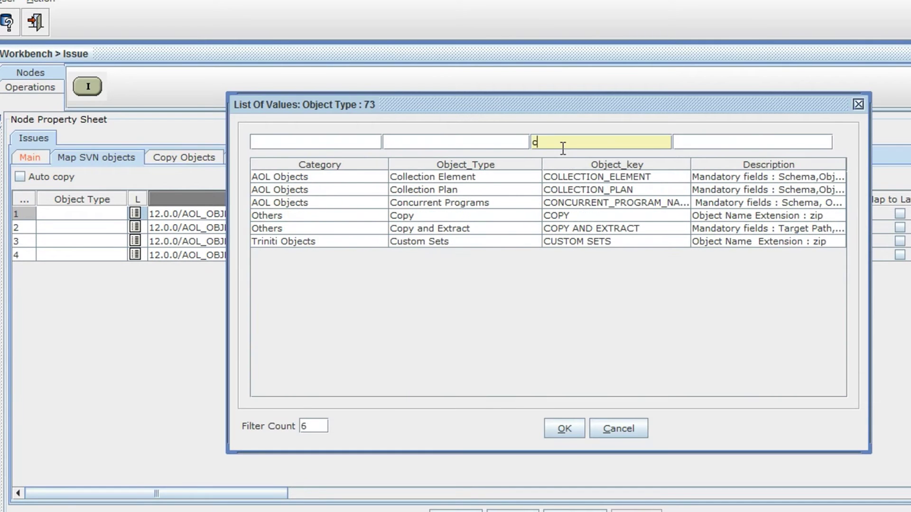
pyautogui.click(605, 209)
pyautogui.click(561, 429)
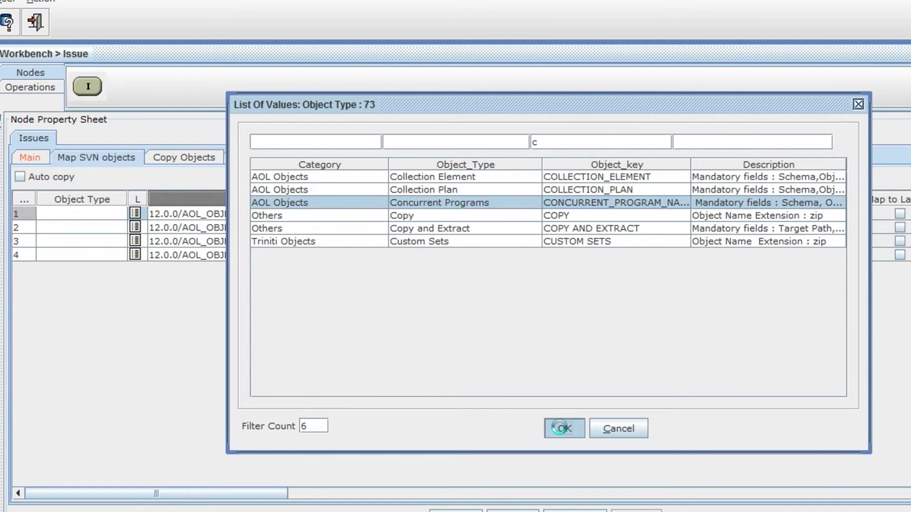
pyautogui.click(136, 228)
pyautogui.write('o')
pyautogui.click(614, 268)
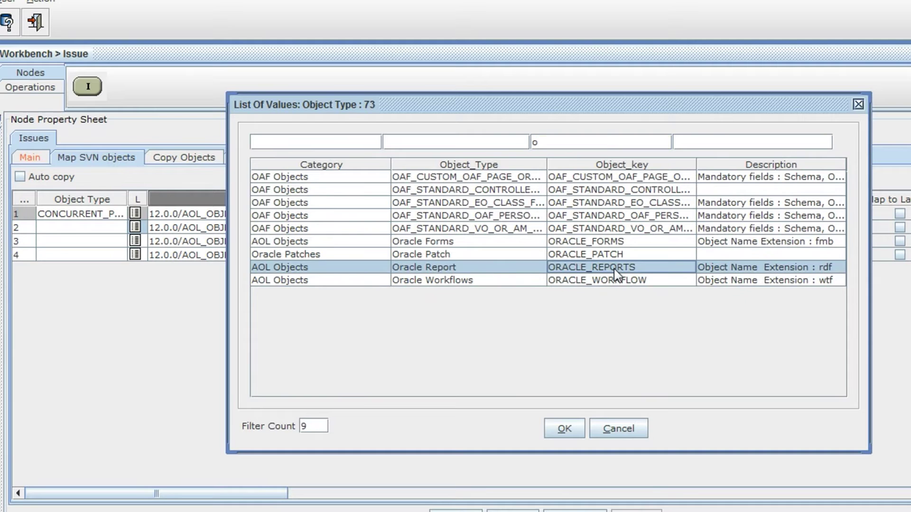
pyautogui.click(136, 241)
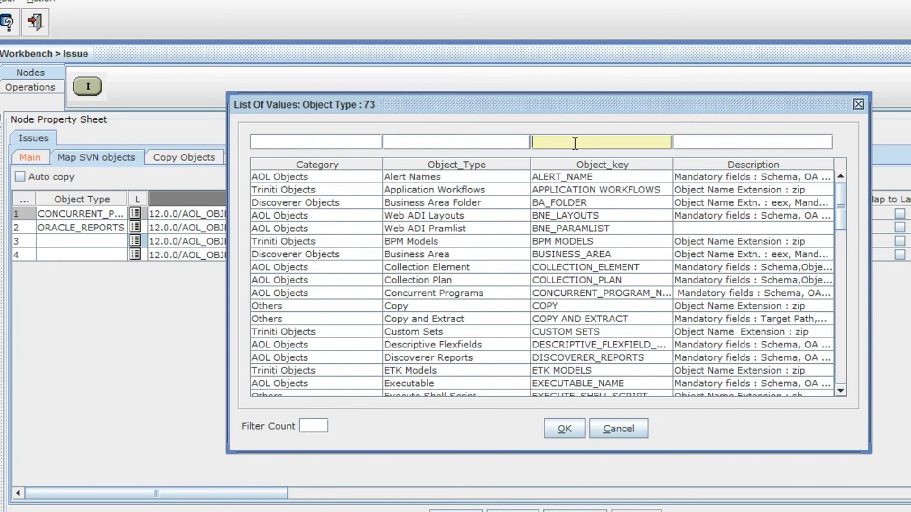
pyautogui.write('x')
pyautogui.click(597, 179)
pyautogui.click(597, 179)
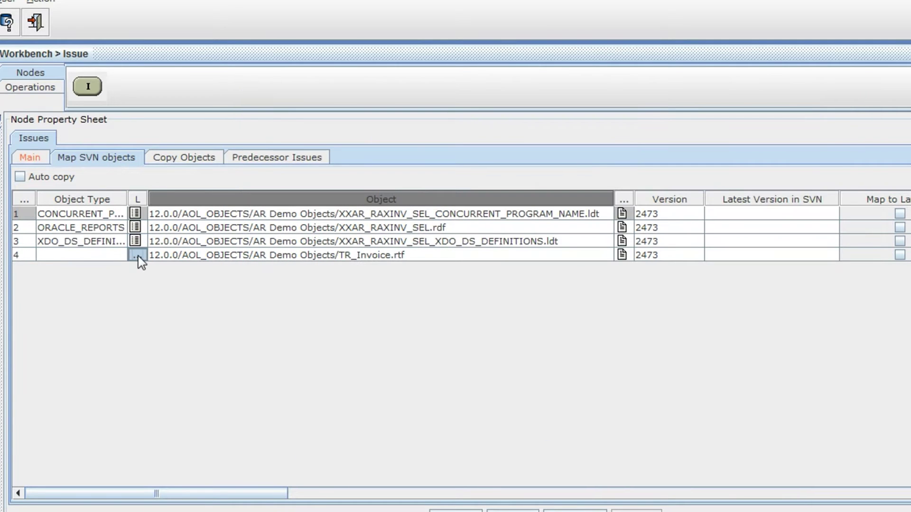
pyautogui.click(136, 255)
# Give row 4 the XML_PUB_REPORTS type and number the migration sequences 1 to 4.
pyautogui.write('x')
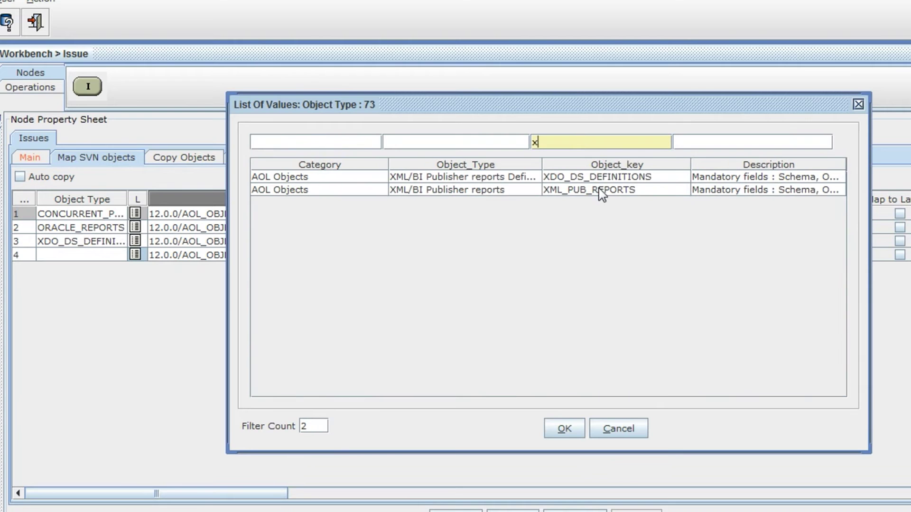
pyautogui.click(601, 194)
pyautogui.click(602, 194)
pyautogui.click(580, 189)
pyautogui.write('1')
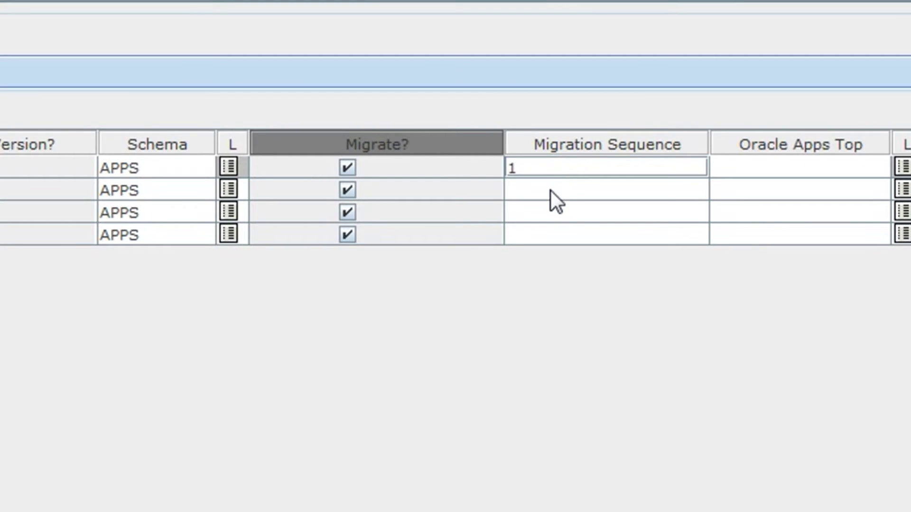
pyautogui.click(551, 191)
pyautogui.write('2')
pyautogui.click(537, 218)
pyautogui.write('3')
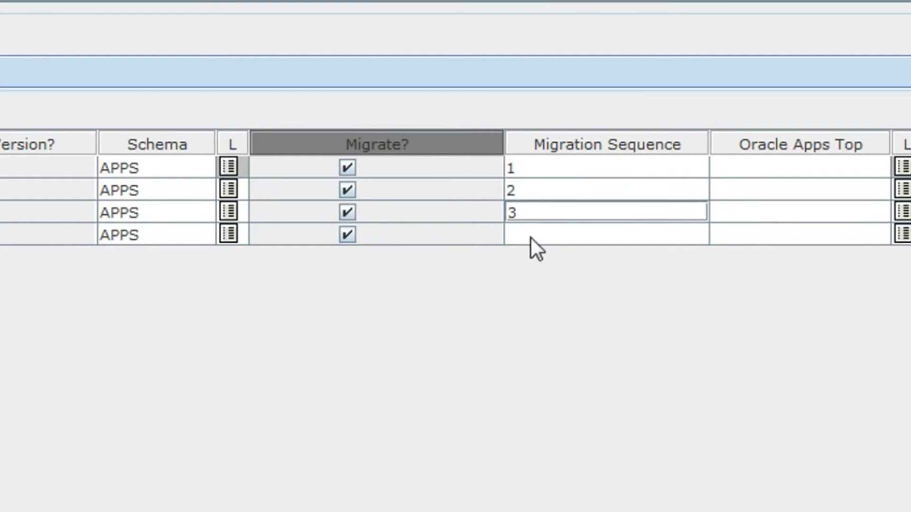
pyautogui.click(531, 239)
pyautogui.write('4')
# Set the application top to XXON_TOP with application XXON for the mapped objects.
pyautogui.click(899, 167)
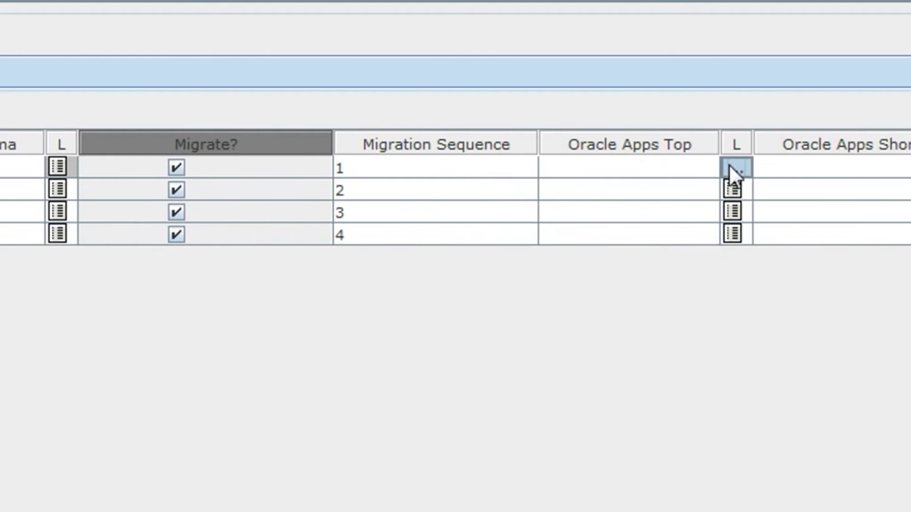
pyautogui.click(728, 164)
pyautogui.doubleClick(553, 172)
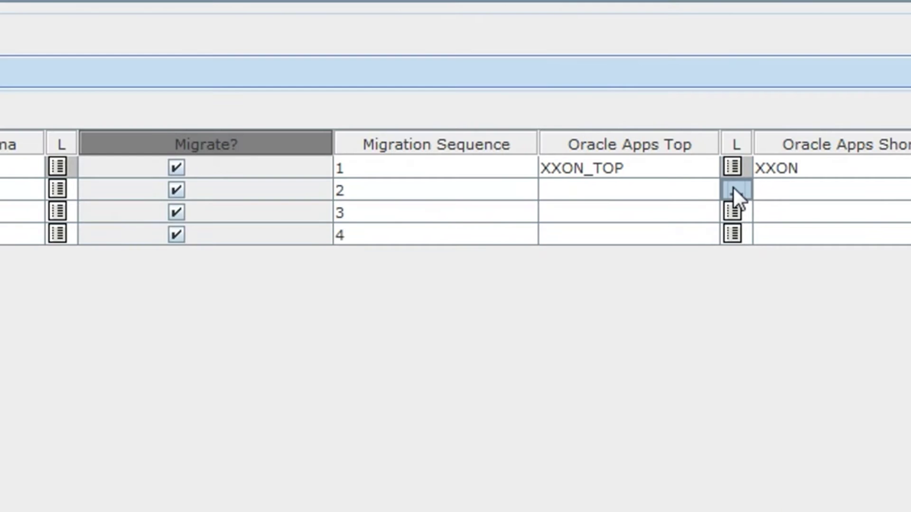
pyautogui.click(733, 187)
pyautogui.click(569, 170)
pyautogui.doubleClick(568, 169)
pyautogui.click(732, 232)
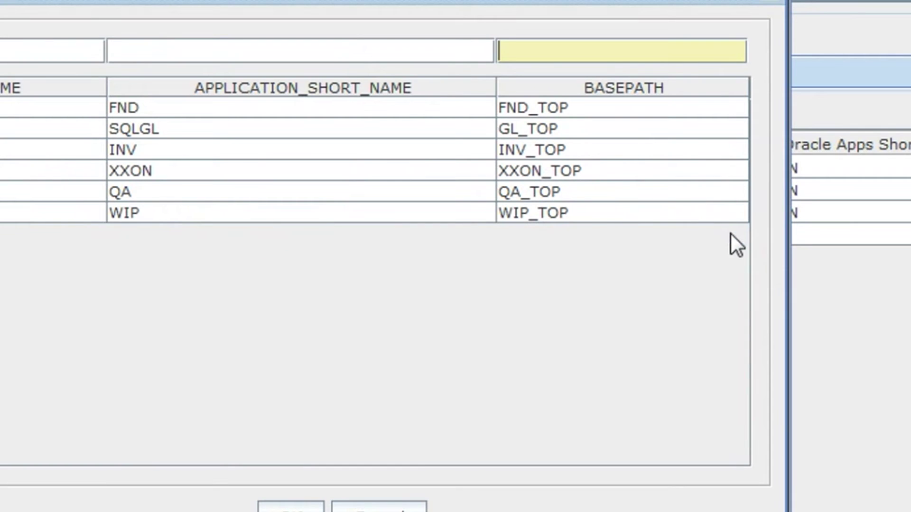
pyautogui.doubleClick(566, 175)
# Fill row 4's LOB Code, with LOB Type TEMPLATE_SOURCE and Xdo file type RTF.
pyautogui.click(424, 304)
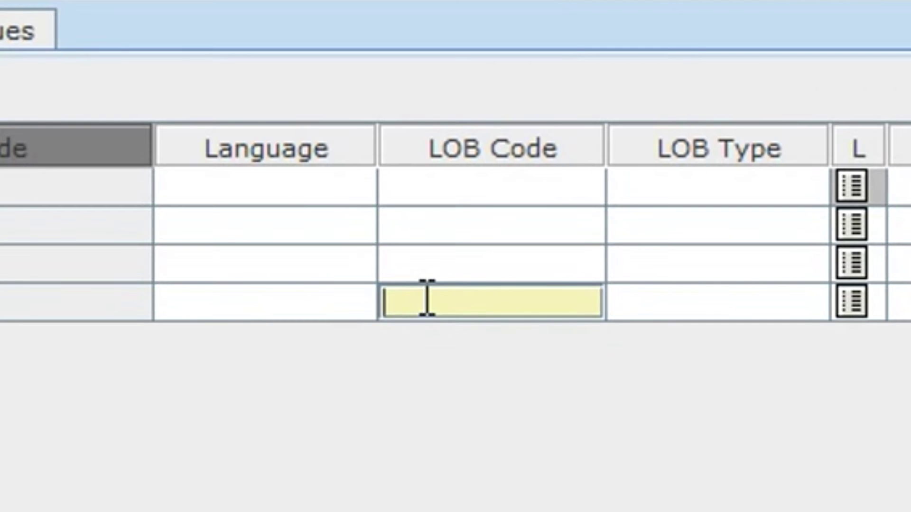
pyautogui.write('AR_RAXINV_SEL')
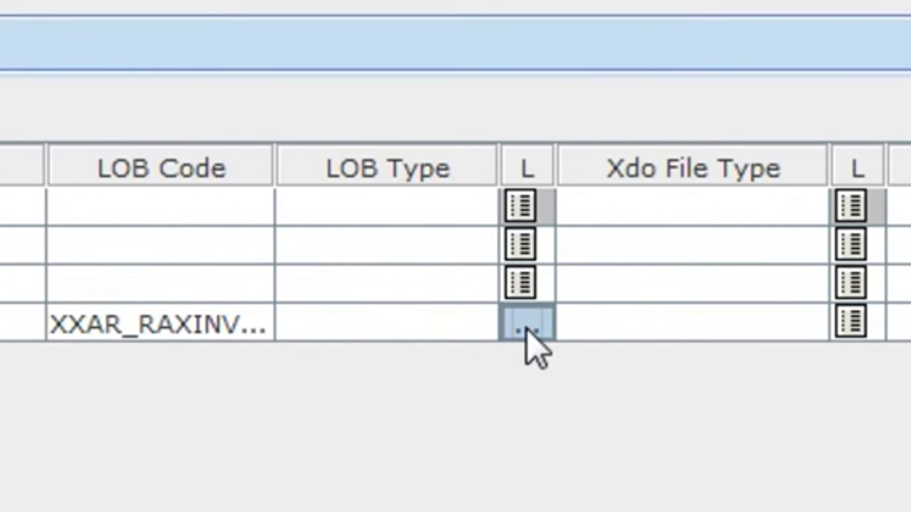
pyautogui.click(852, 302)
pyautogui.doubleClick(204, 192)
pyautogui.click(562, 237)
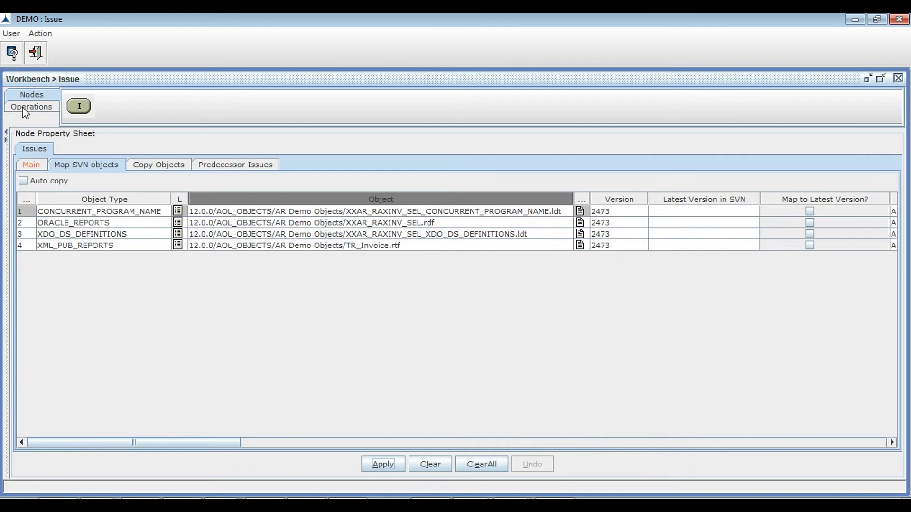
# Save the issue in the database, review the commit results, and query the saved model.
pyautogui.click(24, 107)
pyautogui.click(100, 105)
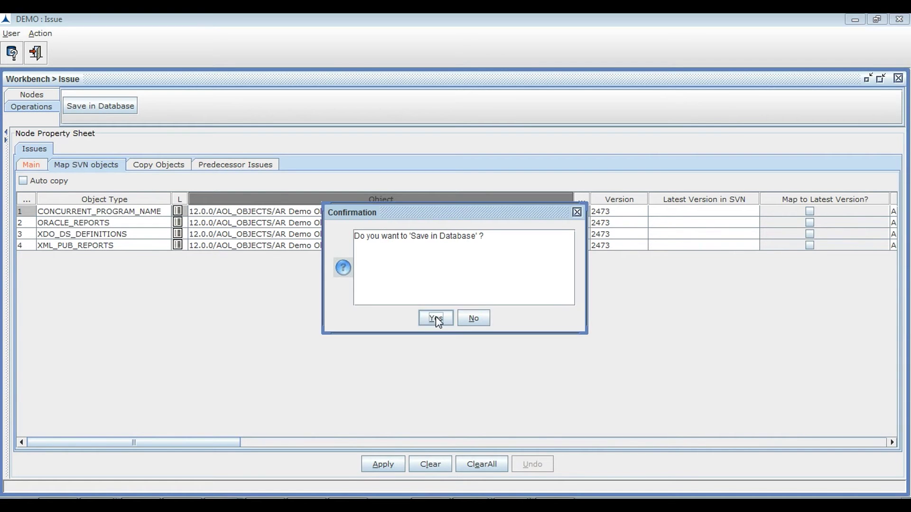
pyautogui.click(436, 319)
pyautogui.moveTo(538, 285); pyautogui.dragTo(242, 184)
pyautogui.click(437, 401)
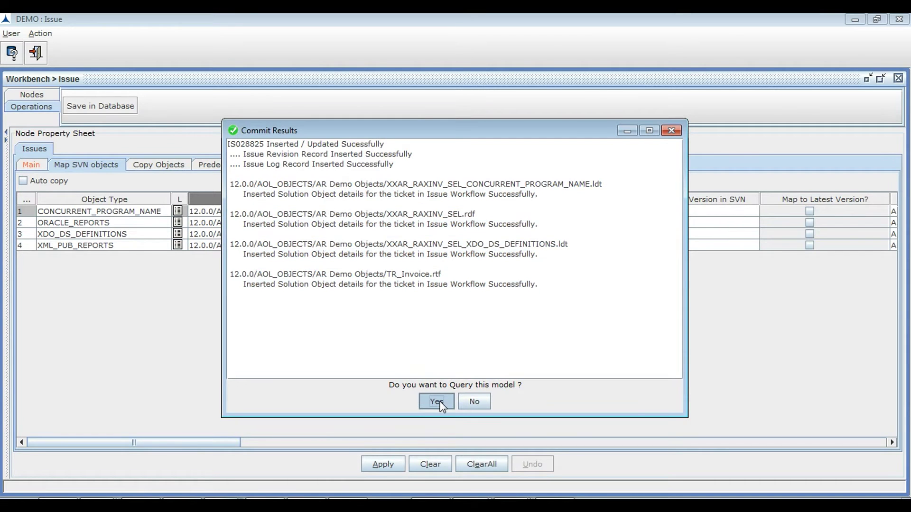
# In My Tasks, set Days Remaining to 0 and begin a task resource comment.
pyautogui.press('Tab')
pyautogui.write('0')
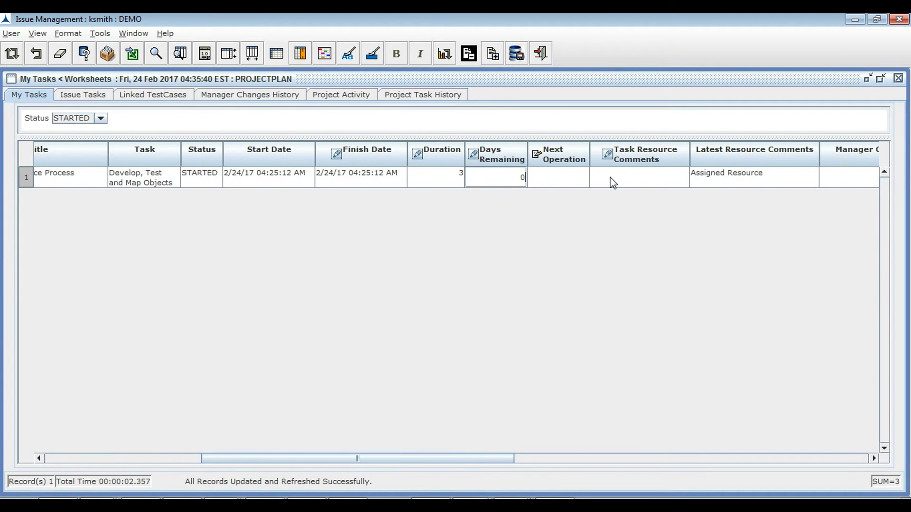
pyautogui.click(612, 182)
pyautogui.write('Deve')
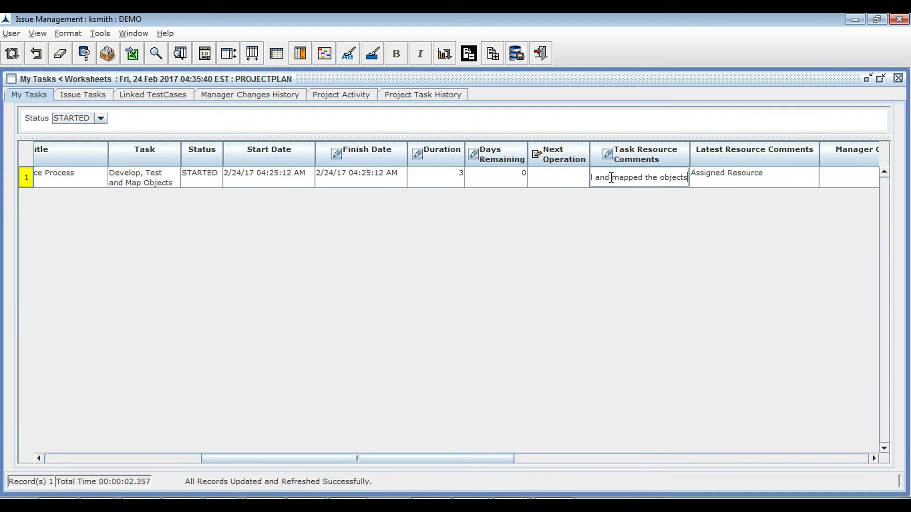
# Refresh the inbox and open the IS028825 developer notification email.
pyautogui.click(217, 84)
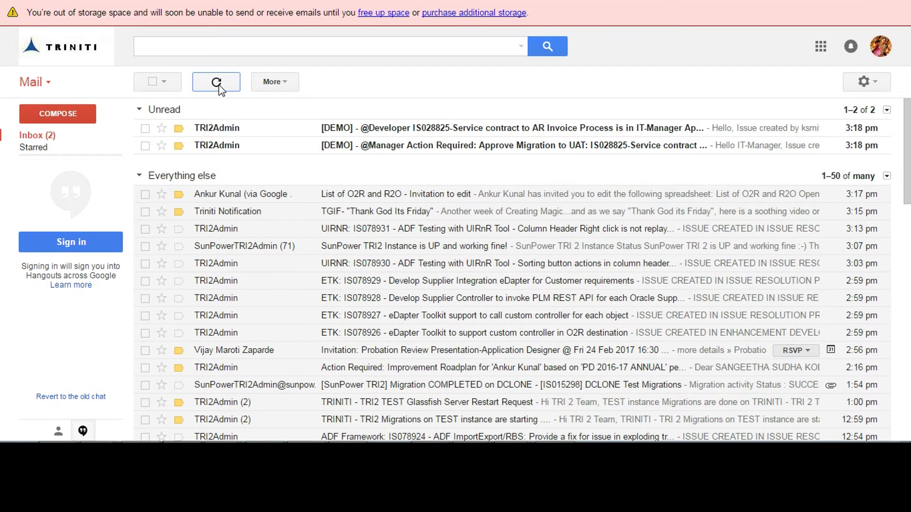
pyautogui.click(429, 129)
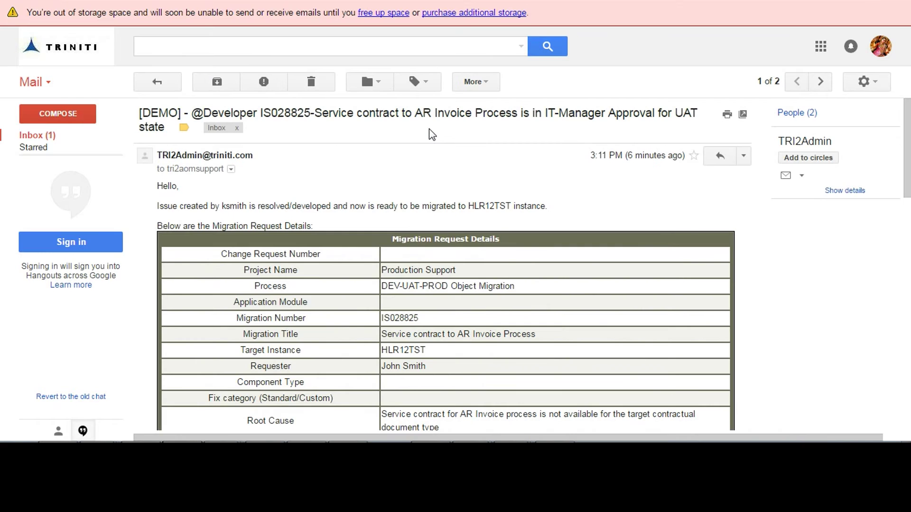
pyautogui.scroll(-5, 429, 129)
pyautogui.scroll(-6, 403, 369)
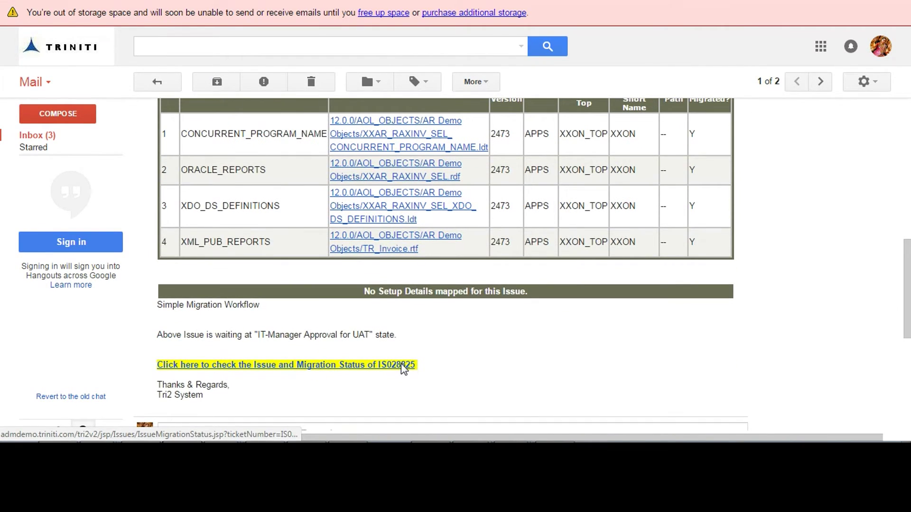
# Open the IS028825 migration status page and confirm it awaits IT-Manager approval for UAT.
pyautogui.click(402, 365)
pyautogui.moveTo(647, 77); pyautogui.dragTo(675, 89)
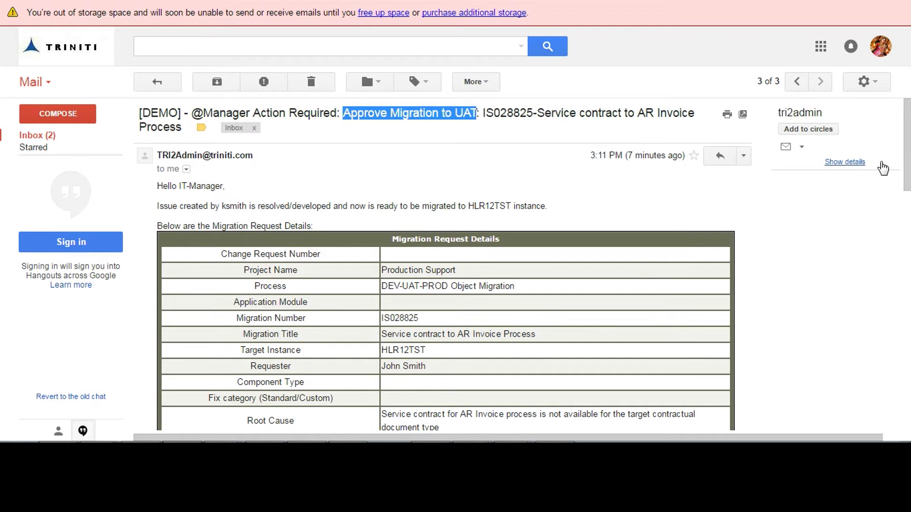
pyautogui.moveTo(907, 156); pyautogui.dragTo(909, 254)
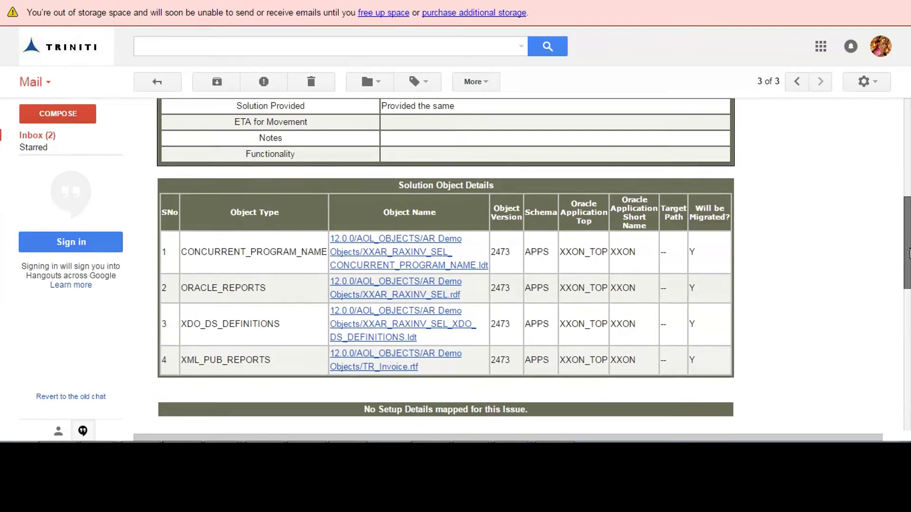
# Download the concurrent program .ldt file, review it in TextPad, and locate the Approve/Reject UAT Migration links.
pyautogui.click(404, 268)
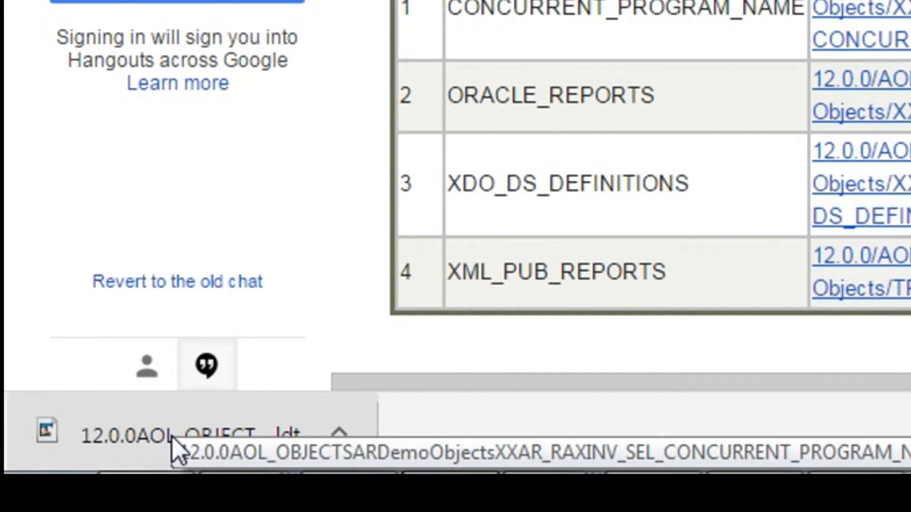
pyautogui.click(172, 451)
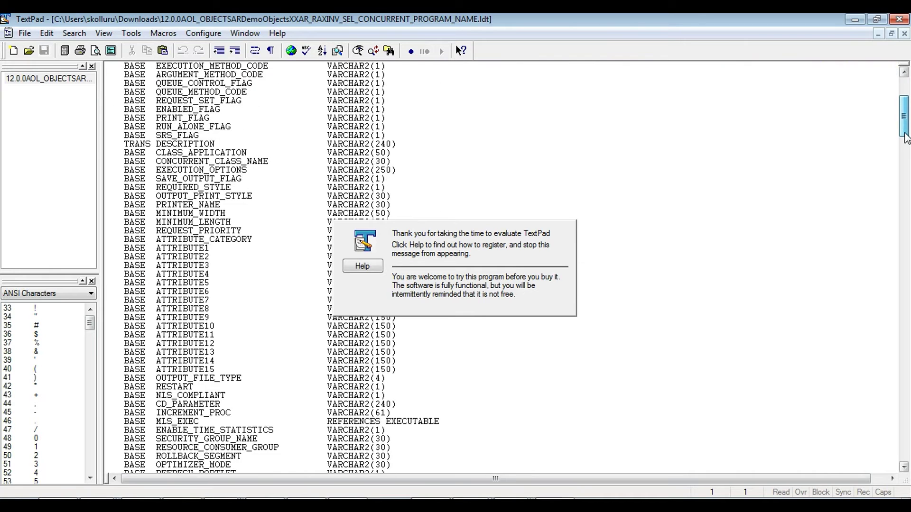
pyautogui.moveTo(906, 143); pyautogui.dragTo(906, 168)
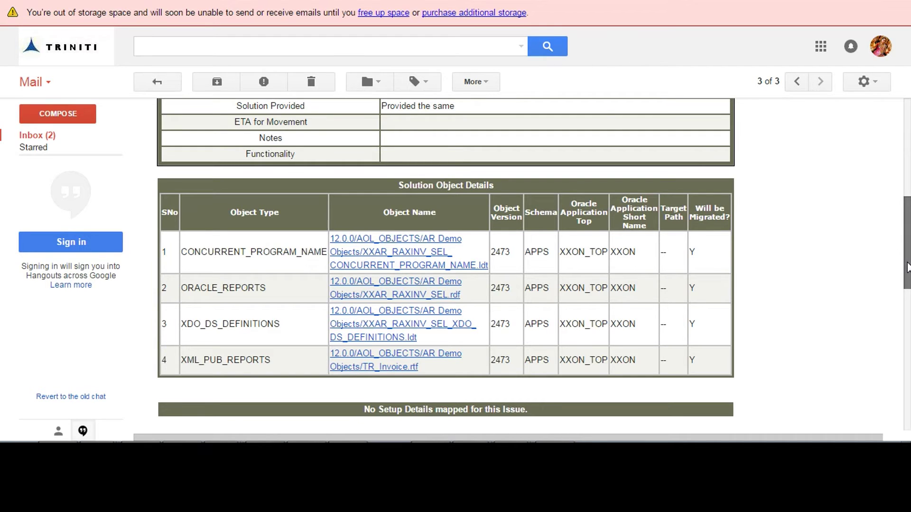
pyautogui.moveTo(908, 268); pyautogui.dragTo(907, 333)
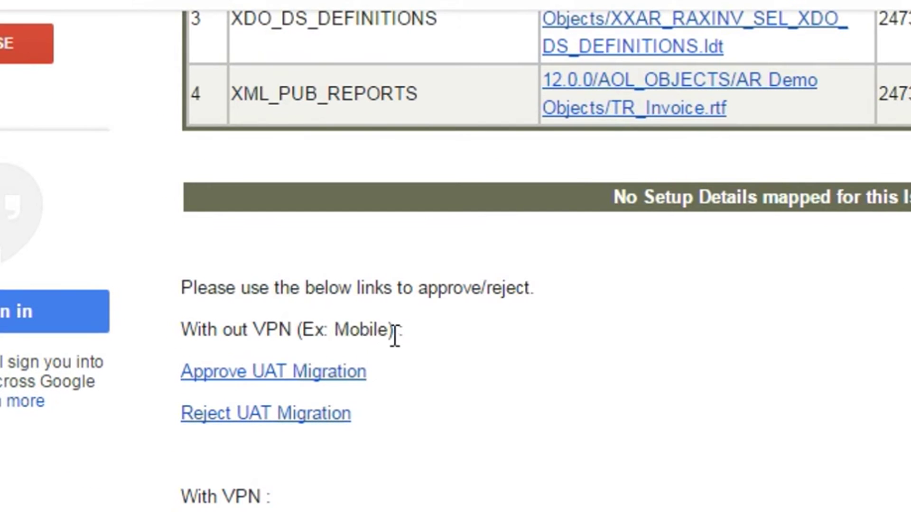
pyautogui.moveTo(395, 335); pyautogui.dragTo(192, 324)
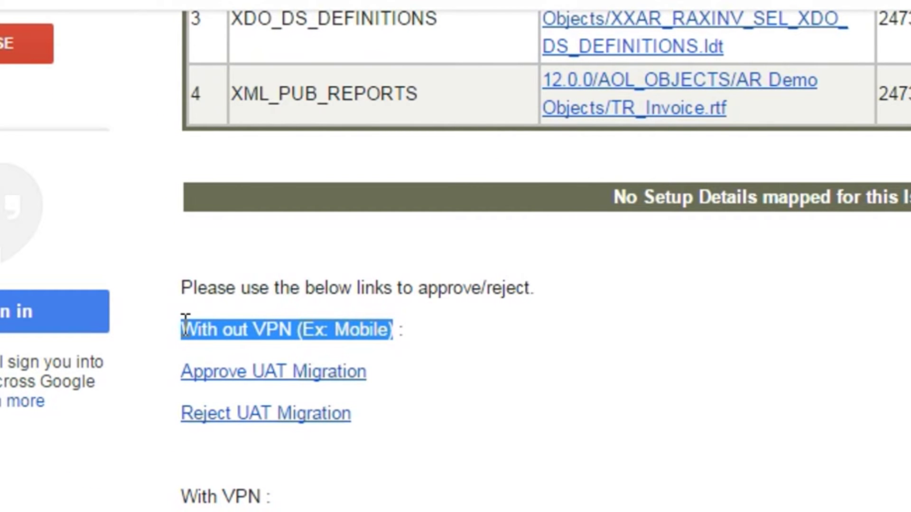
# Approve the IS028825 UAT migration through the With VPN link with the comment 'Approved the'.
pyautogui.moveTo(275, 497); pyautogui.dragTo(183, 503)
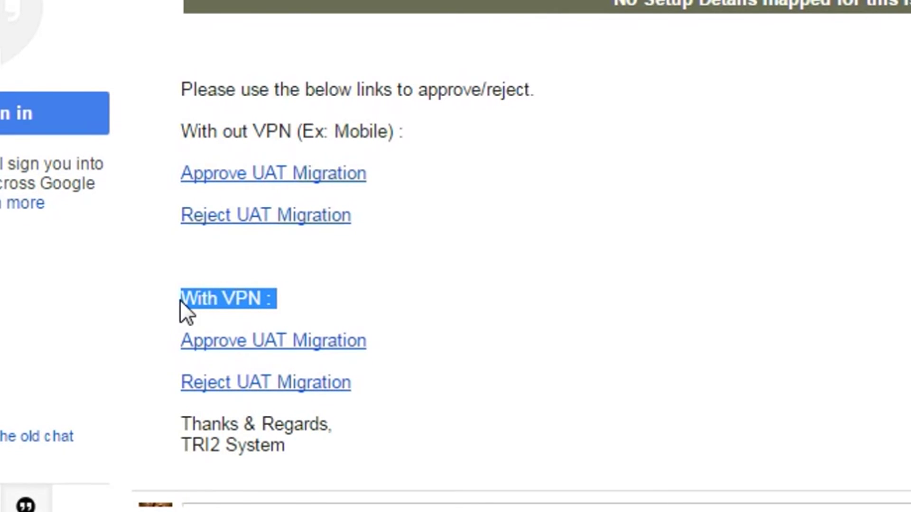
pyautogui.click(328, 339)
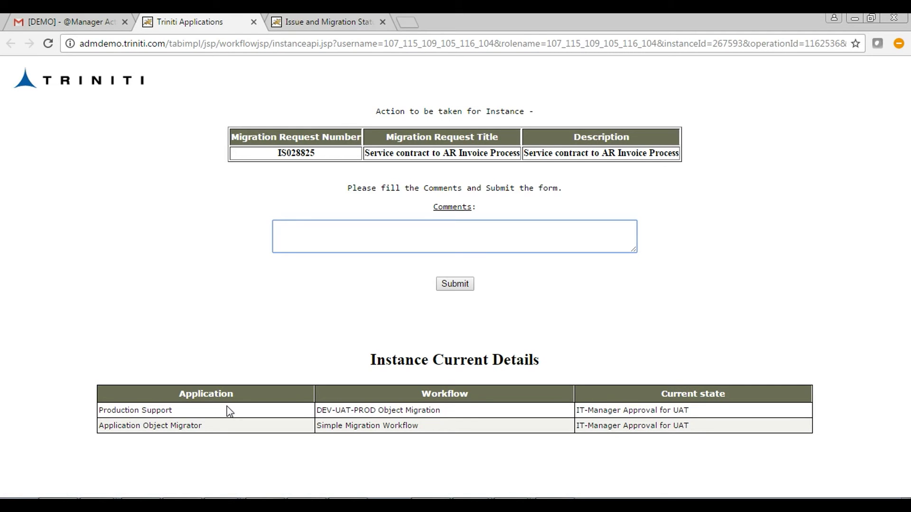
pyautogui.write('Approved the UAT Migration')
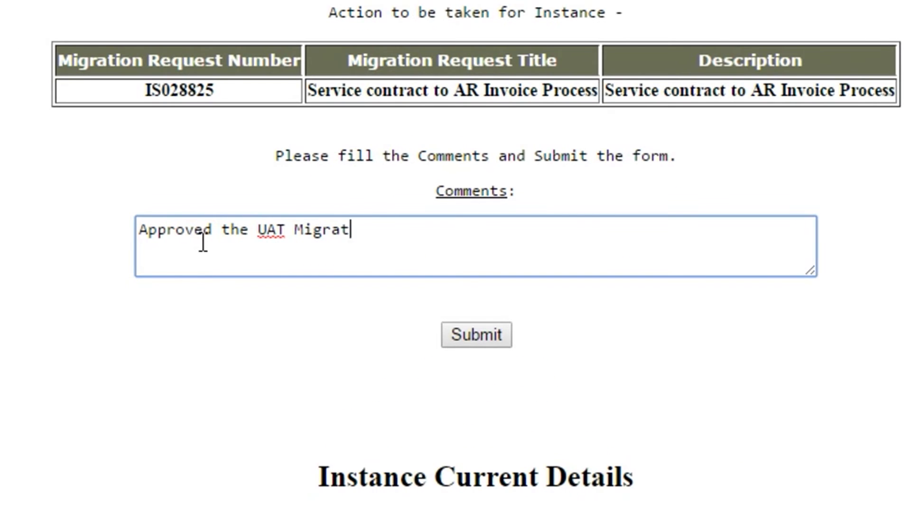
pyautogui.click(471, 334)
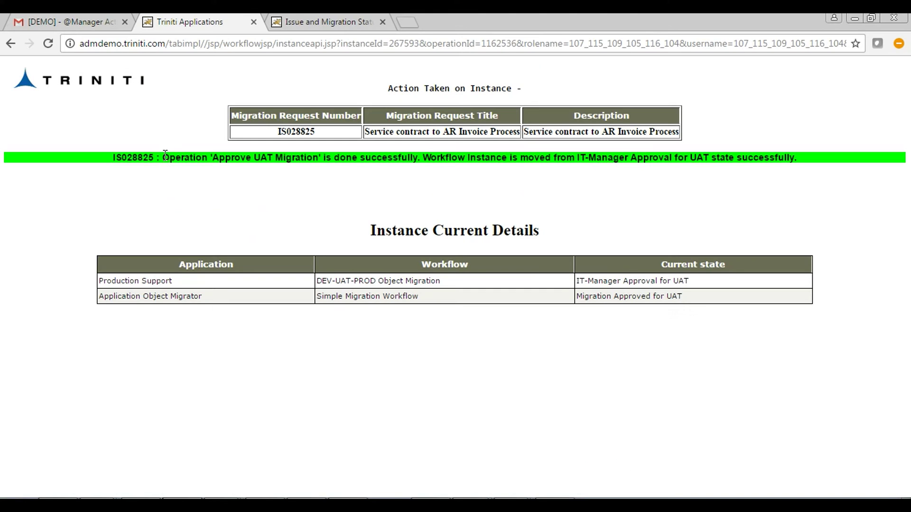
pyautogui.moveTo(238, 153); pyautogui.dragTo(332, 157)
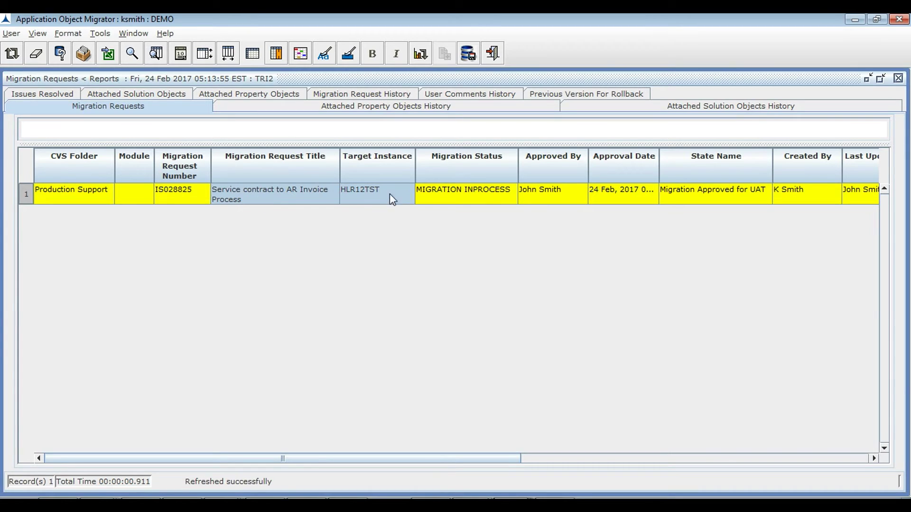
# Show the four attached solution objects and refresh until each Object Status reads COMPLETED.
pyautogui.click(148, 94)
pyautogui.click(12, 53)
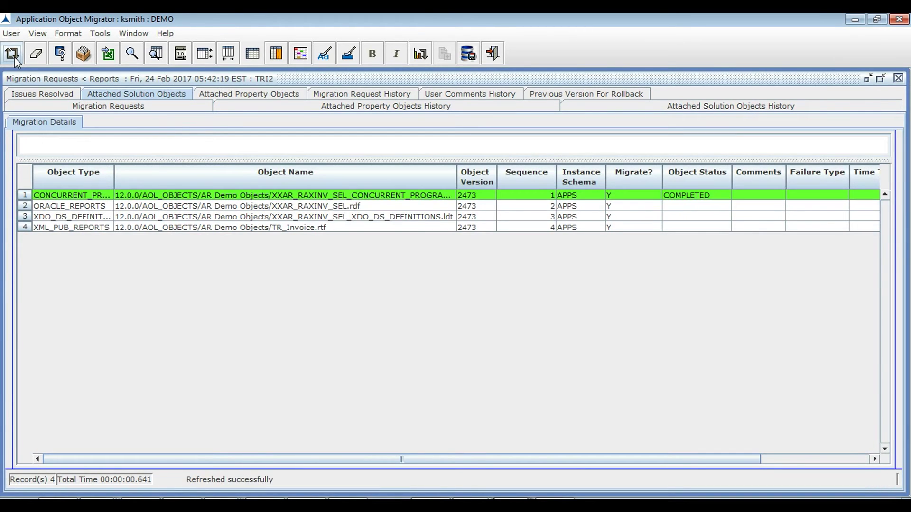
pyautogui.click(11, 53)
pyautogui.click(12, 53)
pyautogui.click(12, 53)
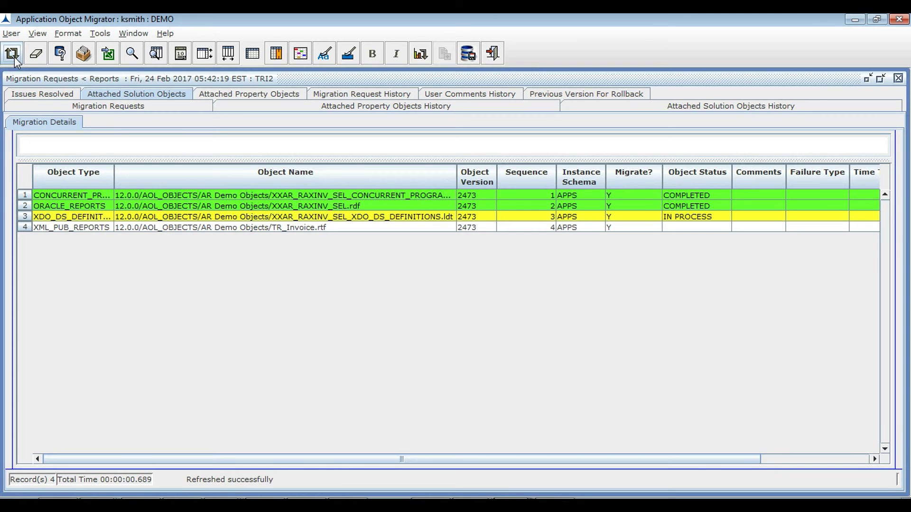
pyautogui.click(12, 53)
pyautogui.click(12, 53)
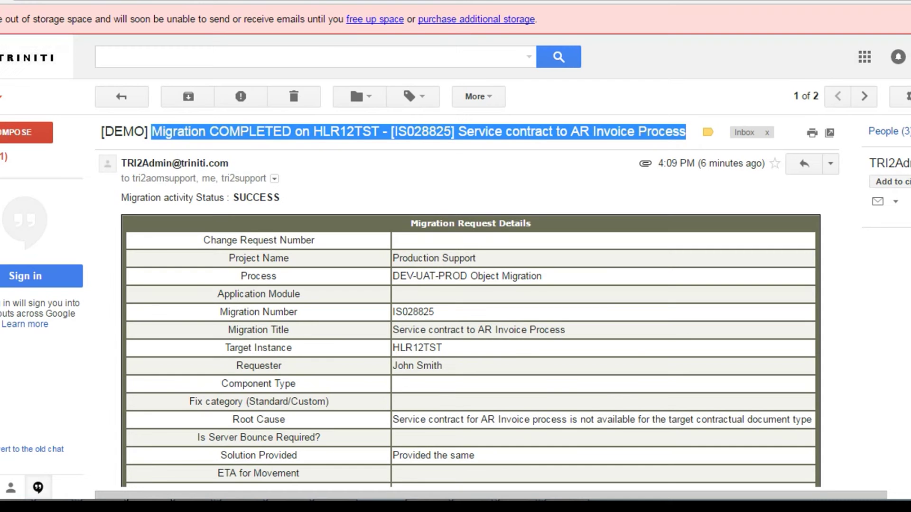
# Download the Migration COMPLETED email's log attachment and confirm all four objects show SUCCESS.
pyautogui.scroll(-3, 470, 302)
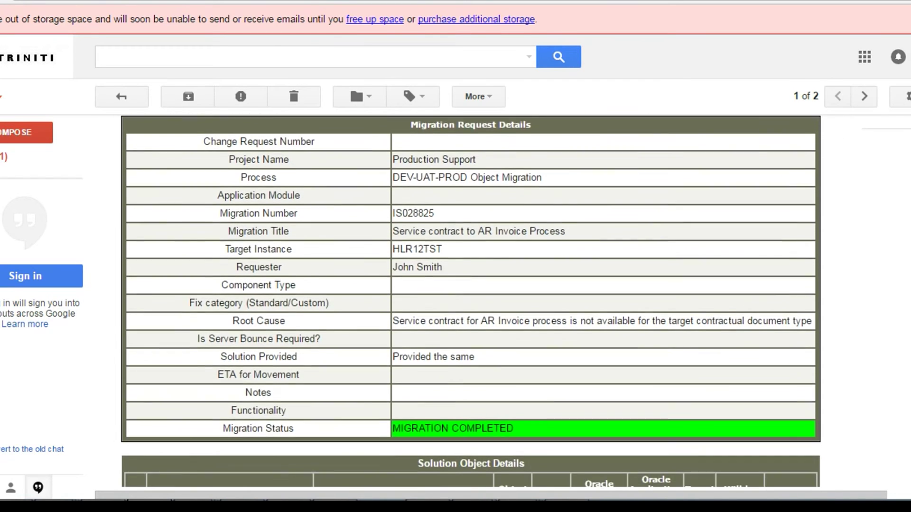
pyautogui.scroll(-10, 470, 285)
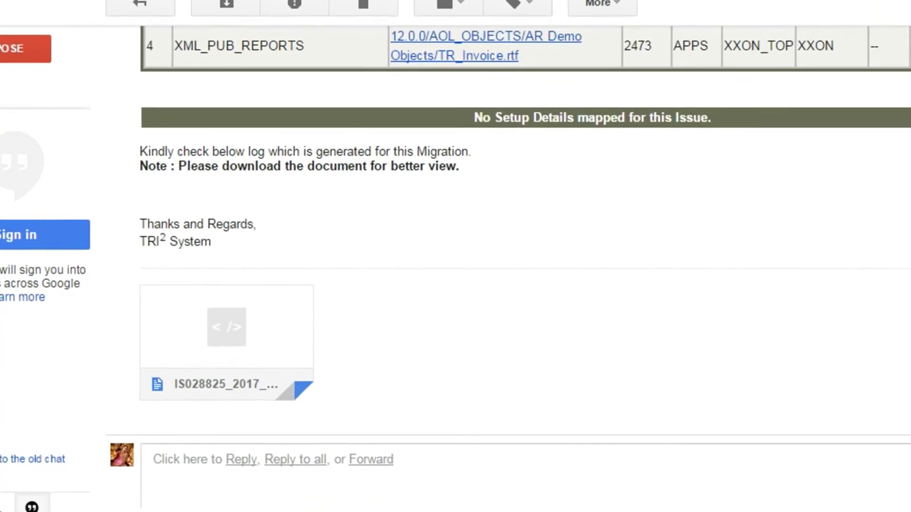
pyautogui.moveTo(212, 331)
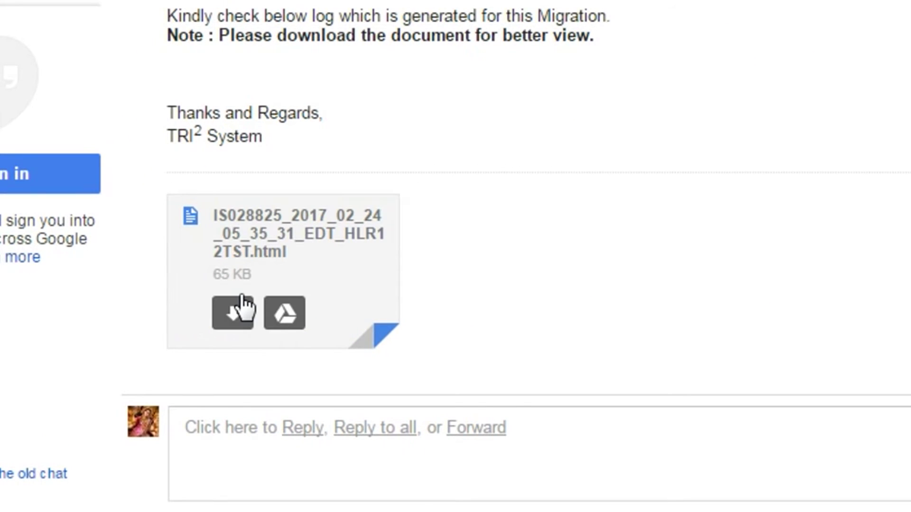
pyautogui.click(233, 313)
pyautogui.click(53, 460)
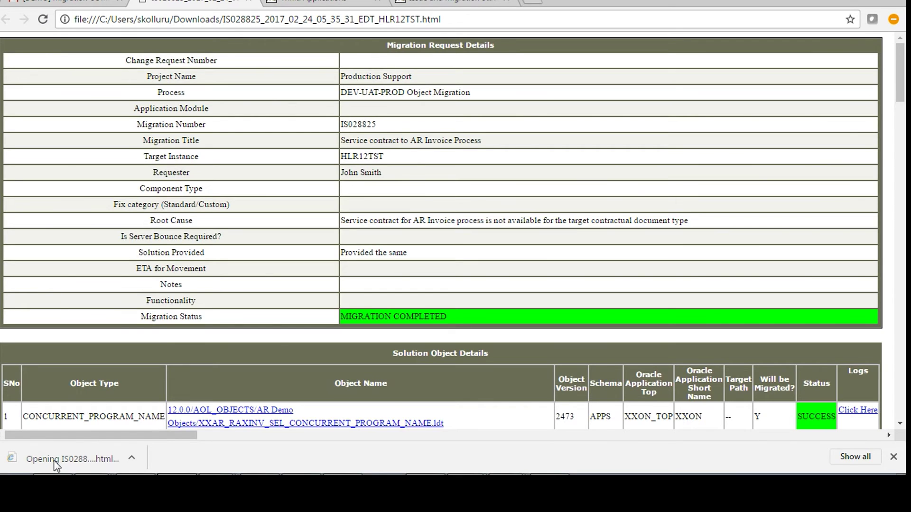
pyautogui.scroll(-3, 902, 119)
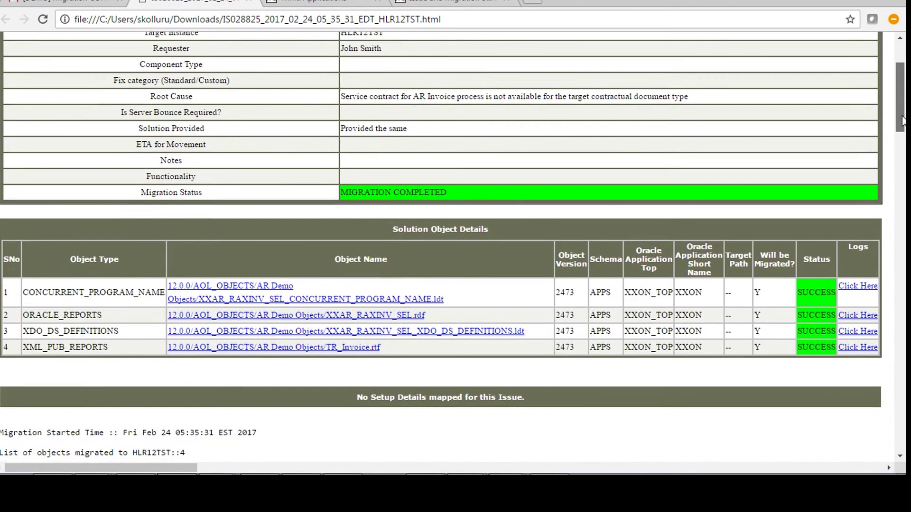
pyautogui.moveTo(902, 121); pyautogui.dragTo(907, 469)
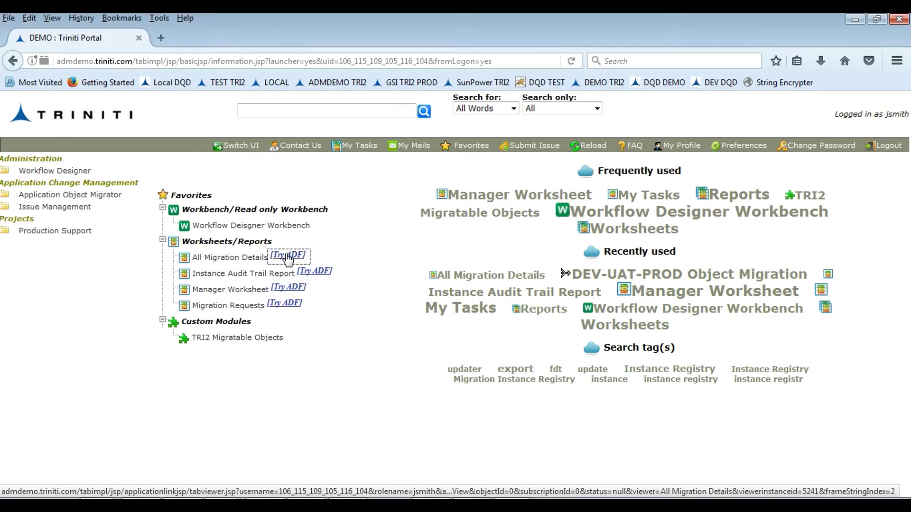
pyautogui.click(269, 254)
pyautogui.moveTo(239, 490); pyautogui.dragTo(358, 508)
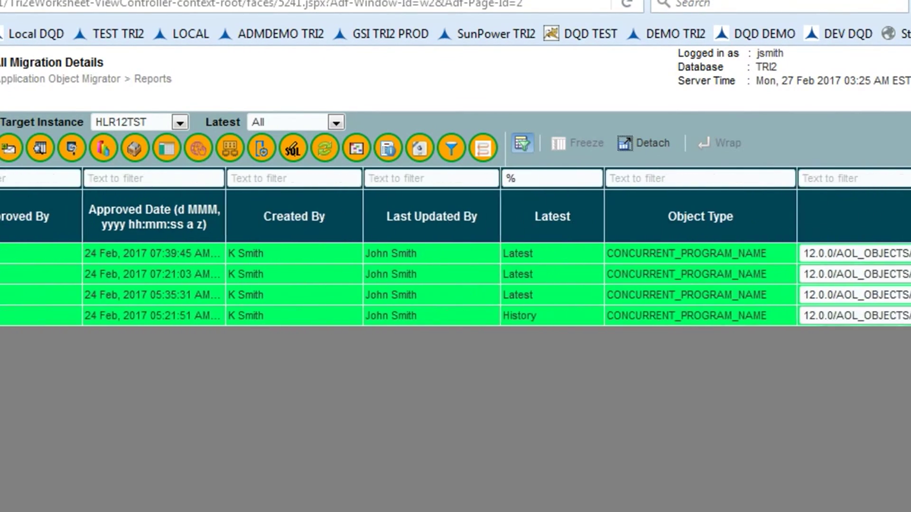
pyautogui.moveTo(831, 254); pyautogui.dragTo(342, 253)
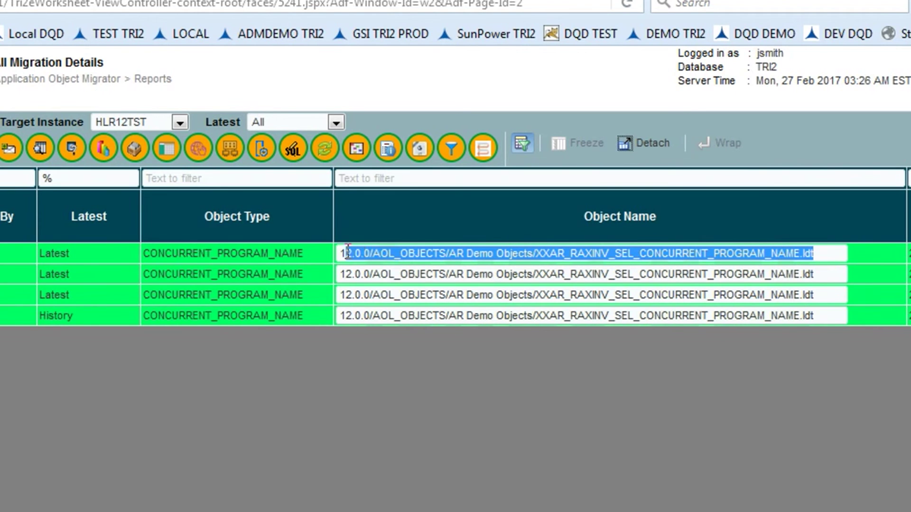
pyautogui.click(341, 253)
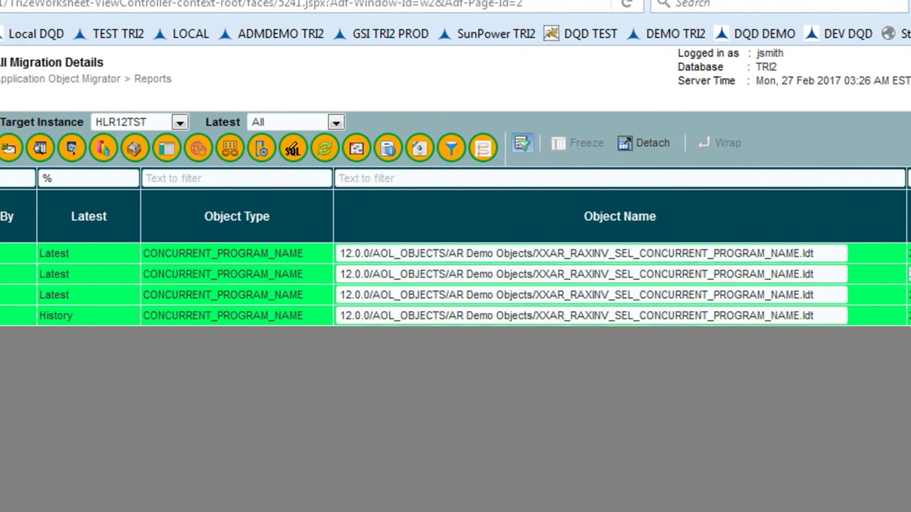
pyautogui.press('Tab')
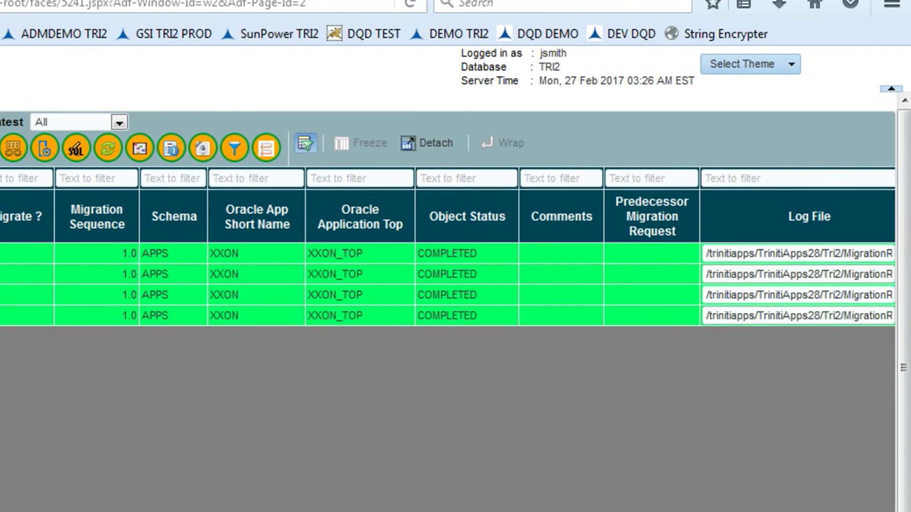
pyautogui.hotkey('shift', 'Tab')
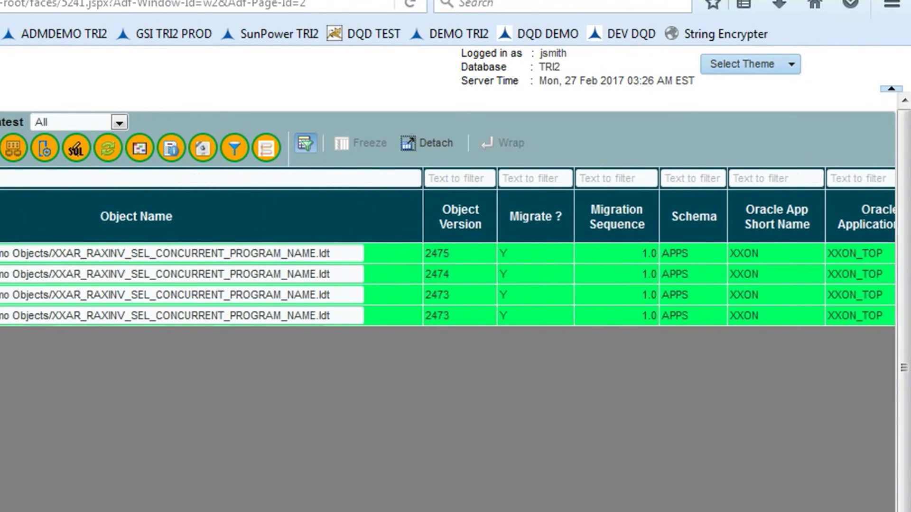
pyautogui.hotkey('shift', 'Tab')
pyautogui.hotkey('shift', 'Tab')
pyautogui.hotkey('shift', 'Tab')
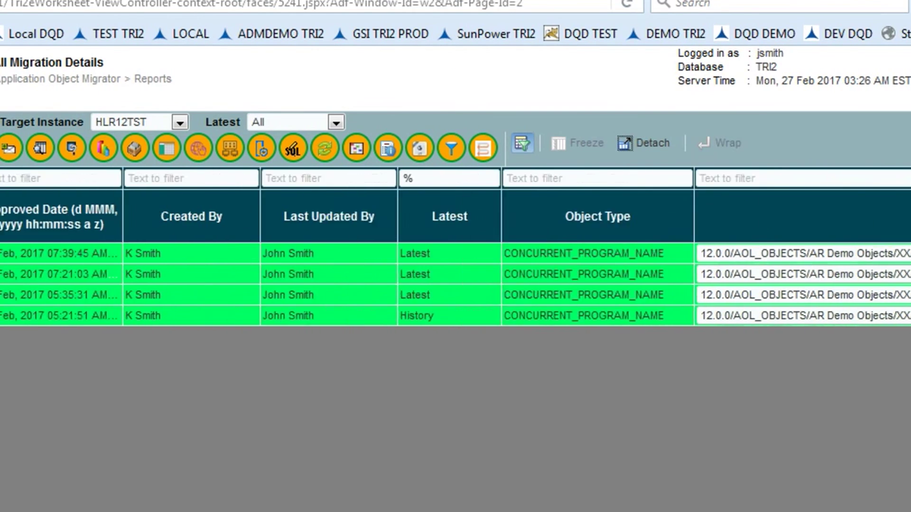
pyautogui.hotkey('shift', 'Tab')
pyautogui.hotkey('shift', 'Tab')
pyautogui.hotkey('shift', 'Tab')
pyautogui.hotkey('shift', 'Tab')
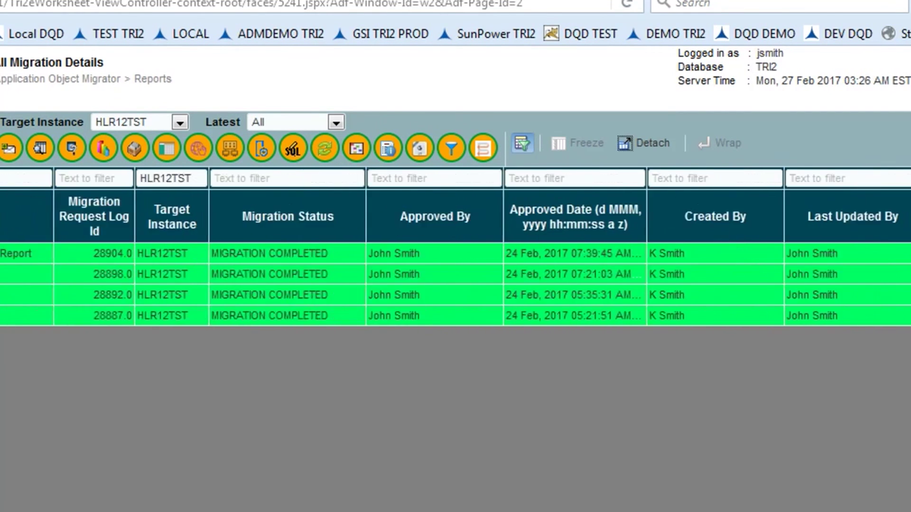
pyautogui.hotkey('shift', 'Tab')
pyautogui.hotkey('shift', 'Tab')
pyautogui.hotkey('shift', 'Tab')
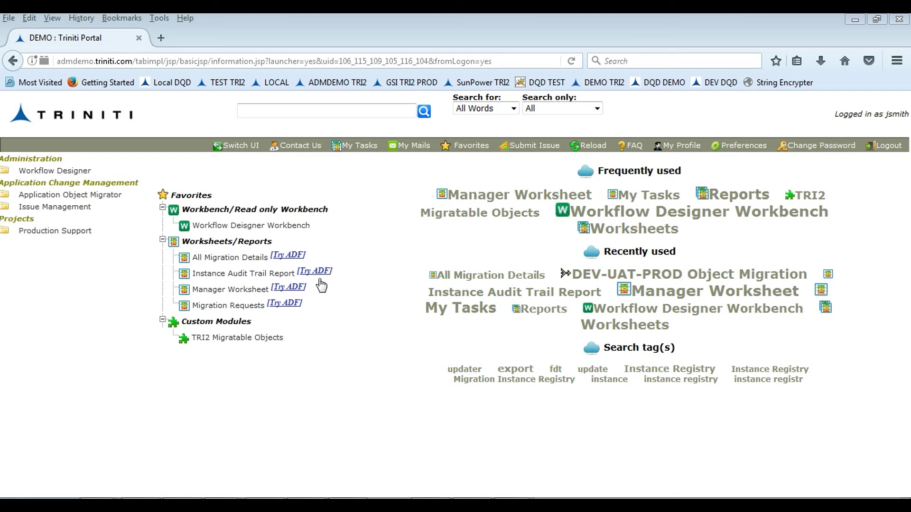
# Query the Instance Audit Trail Report for IS028828 and widen its Current State column.
pyautogui.click(317, 278)
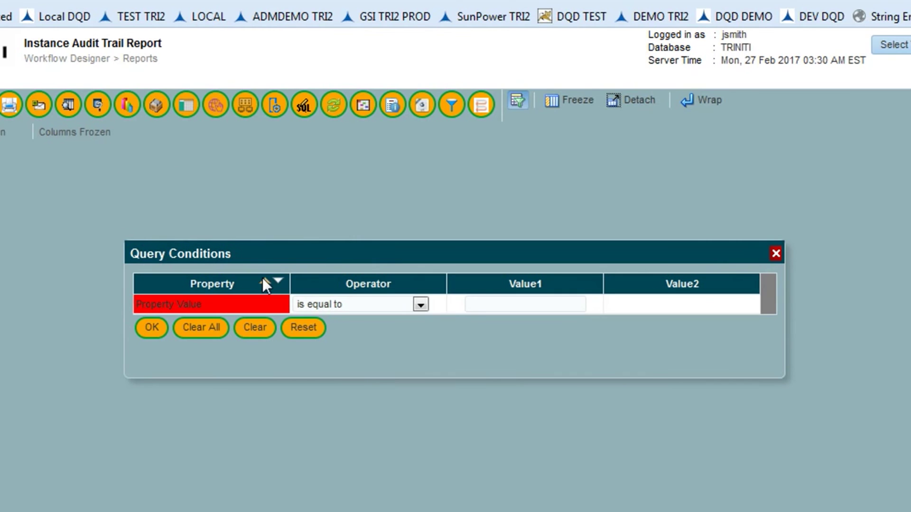
pyautogui.click(471, 289)
pyautogui.write('IS028828')
pyautogui.click(151, 327)
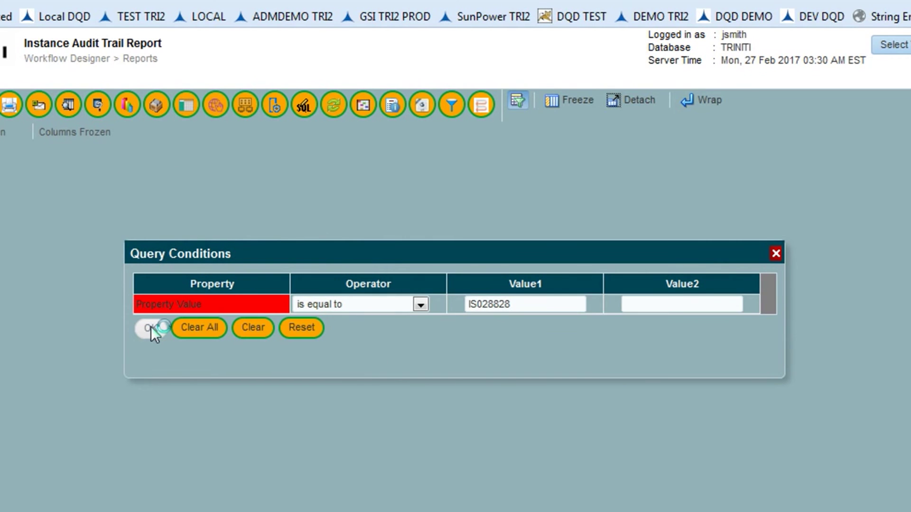
pyautogui.moveTo(351, 163); pyautogui.dragTo(418, 163)
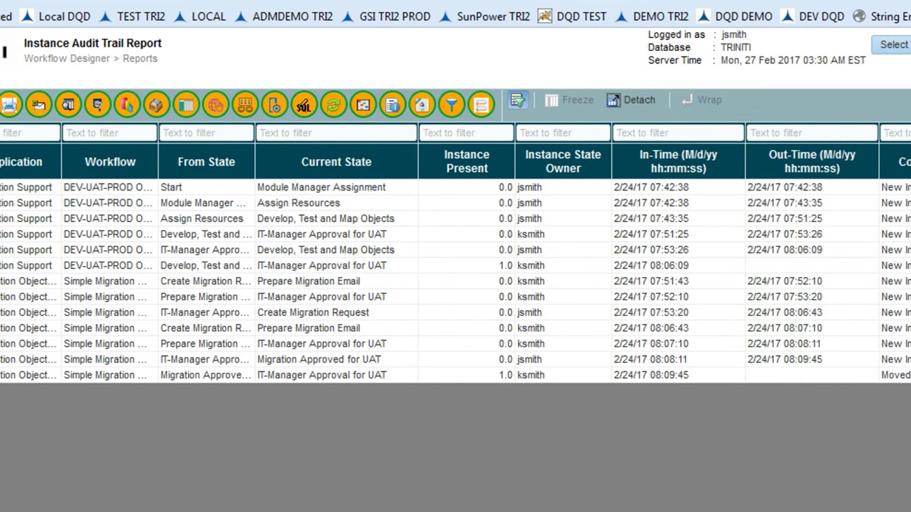
pyautogui.hscroll(2, 456, 252)
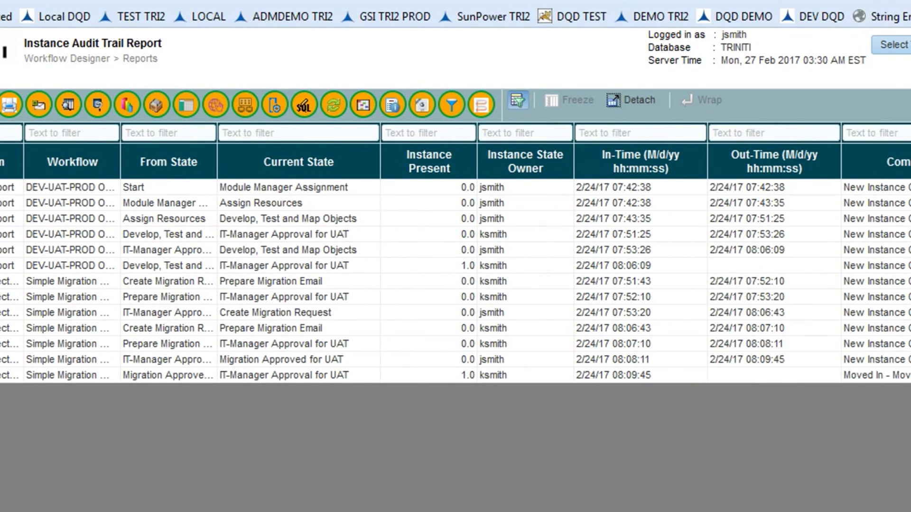